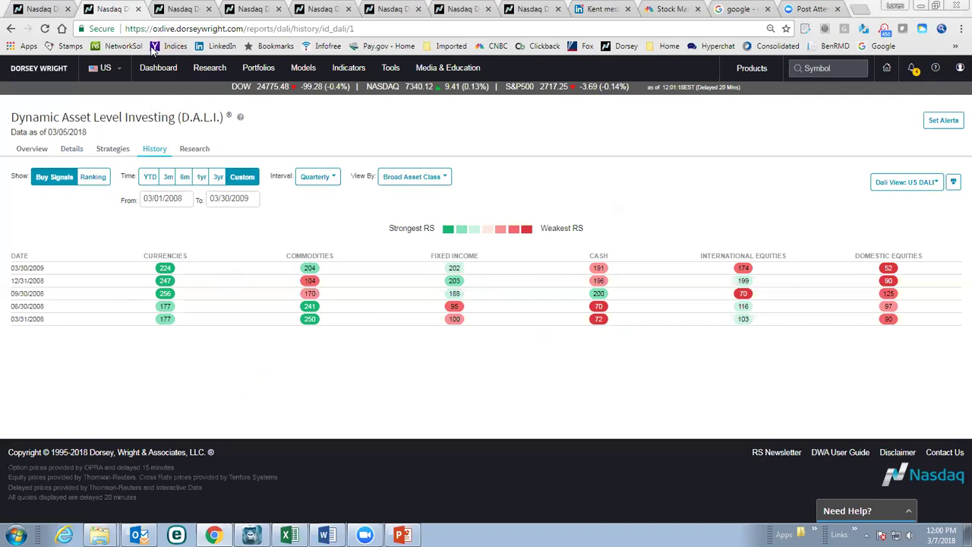
- Open the Asset Class Group Scores report and review its view filter and top-ranked groups
left_click(179, 11)
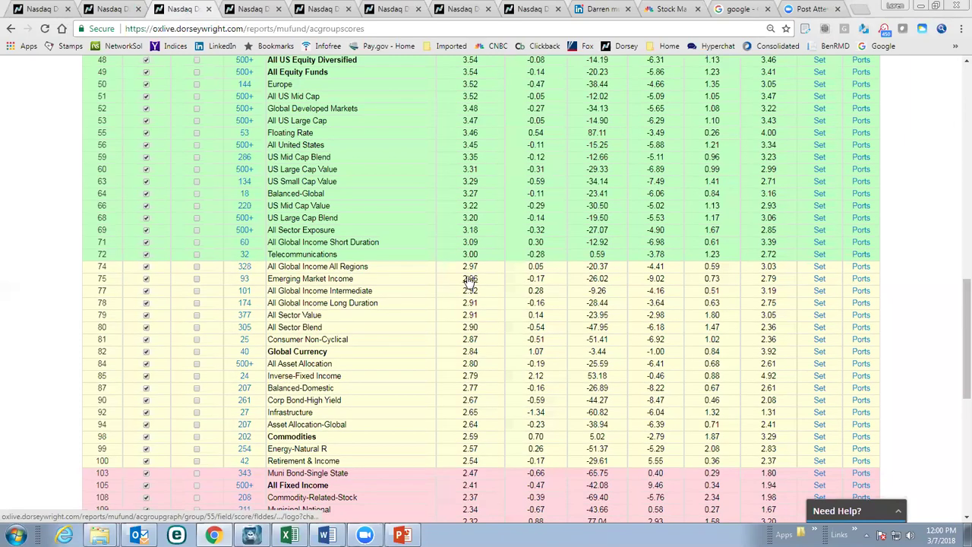
scroll(464, 280, "up", 3)
scroll(469, 281, "up", 2)
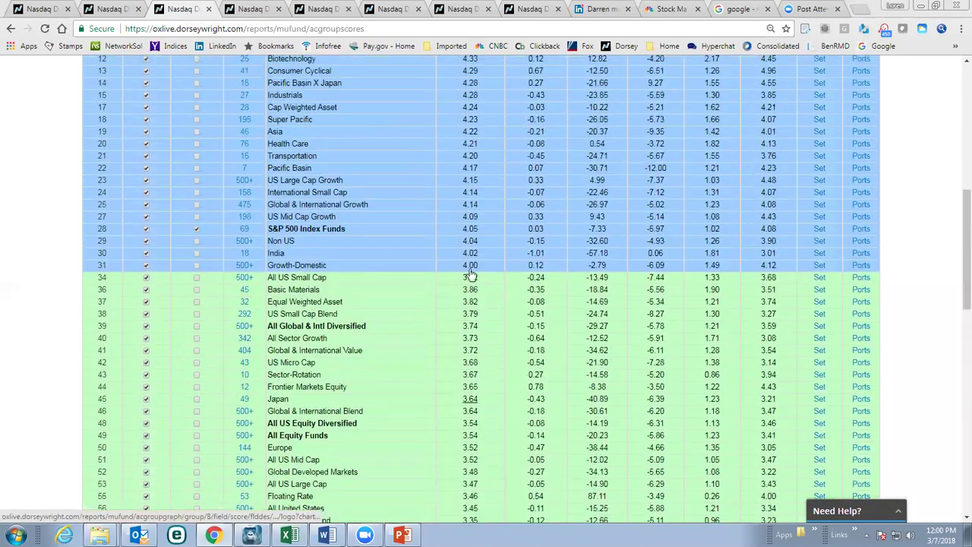
scroll(454, 269, "up", 4)
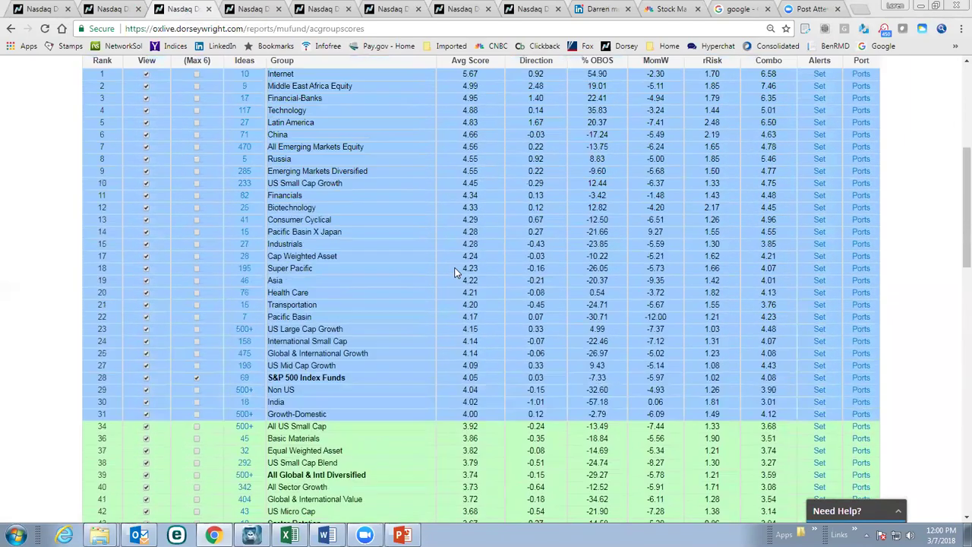
scroll(456, 272, "up", 1)
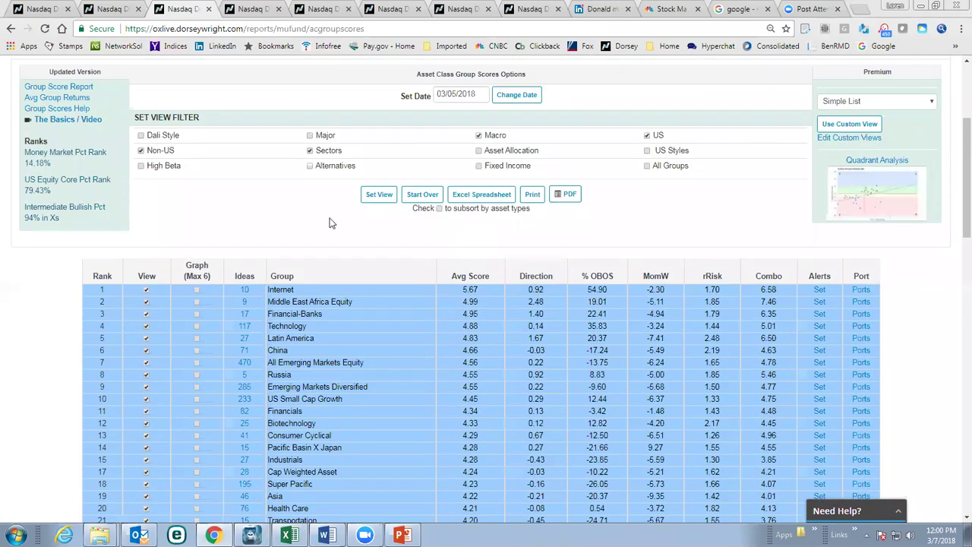
- Examine the group average scores from the highest-ranked groups down to the lowest-ranked ones
scroll(330, 213, "down", 3)
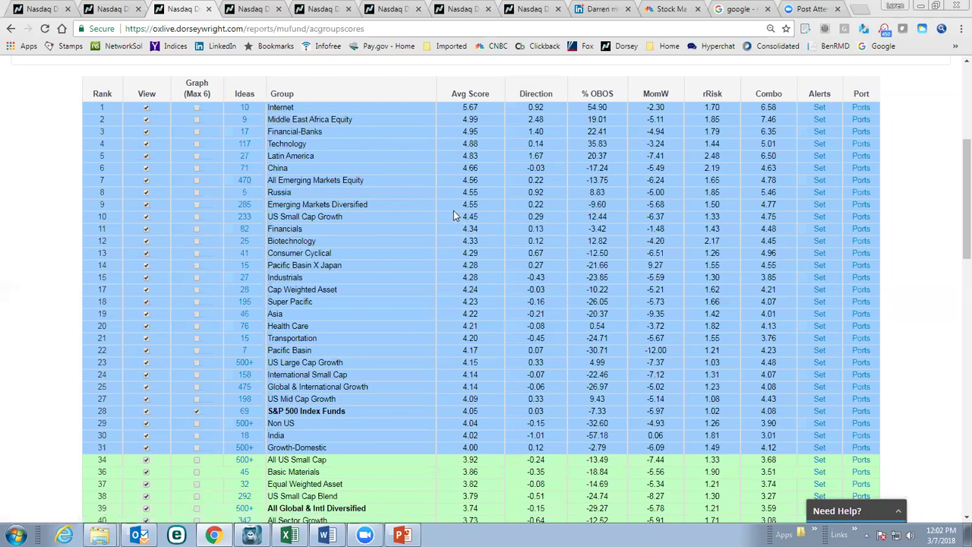
scroll(454, 211, "down", 3)
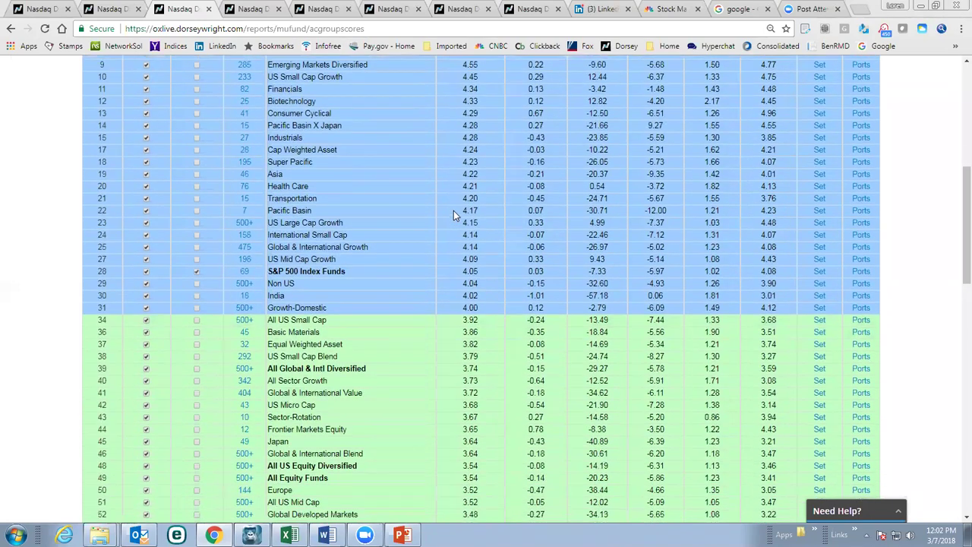
scroll(454, 210, "down", 3)
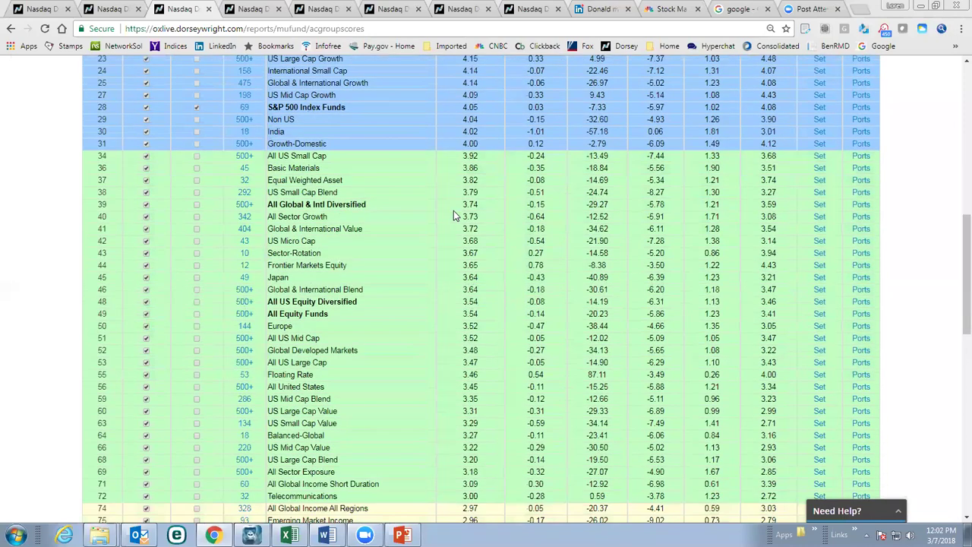
scroll(453, 212, "down", 3)
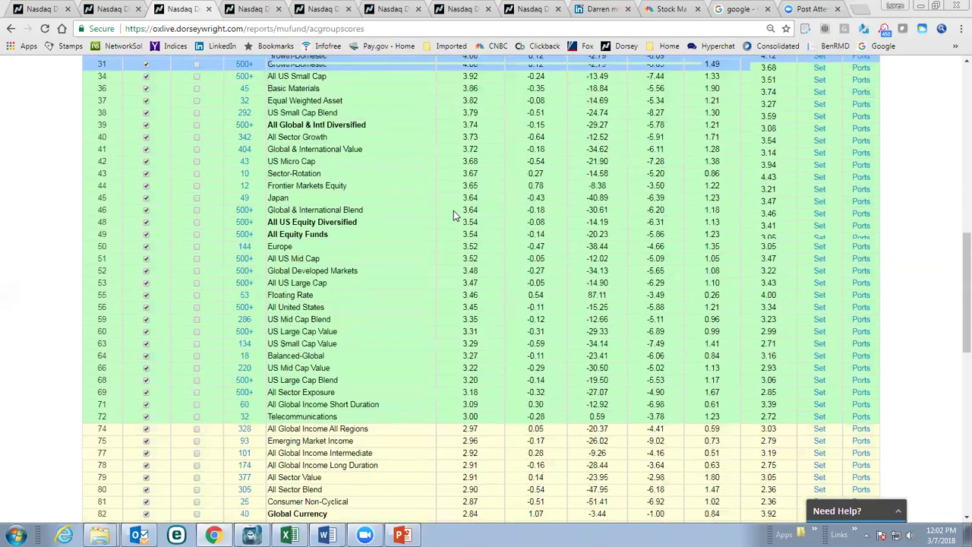
scroll(453, 210, "down", 6)
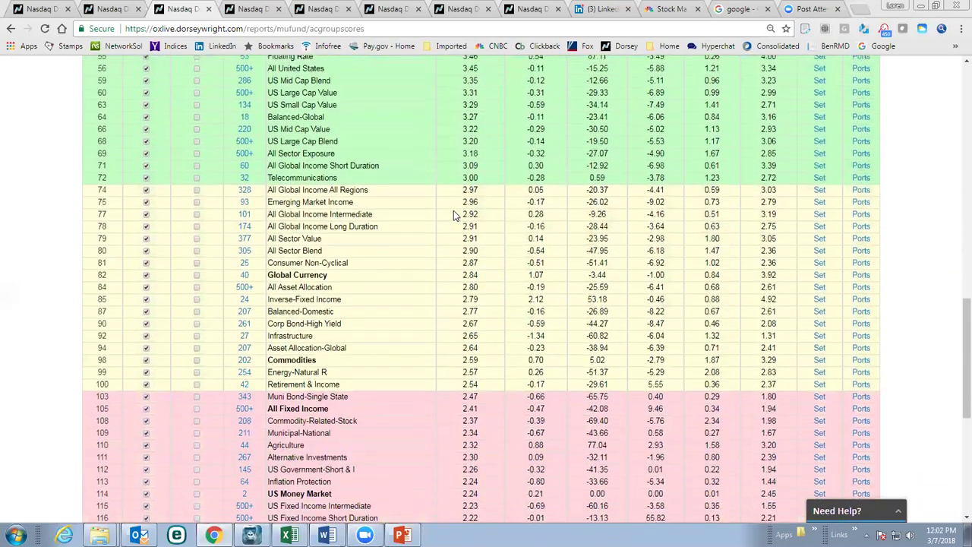
scroll(454, 210, "down", 4)
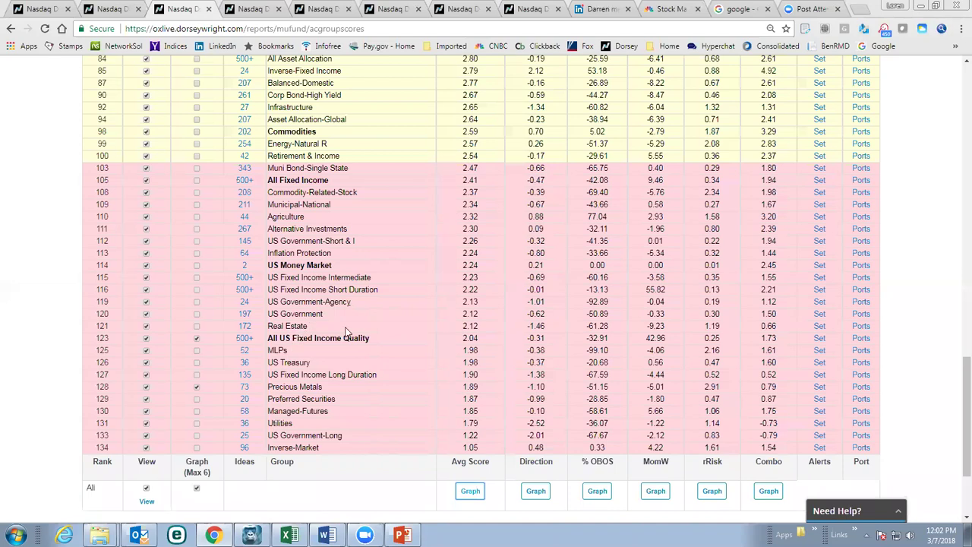
- Compare the S&P 500 Index Funds score with the scores of the commodities, money market and fixed income groups
scroll(393, 296, "up", 4)
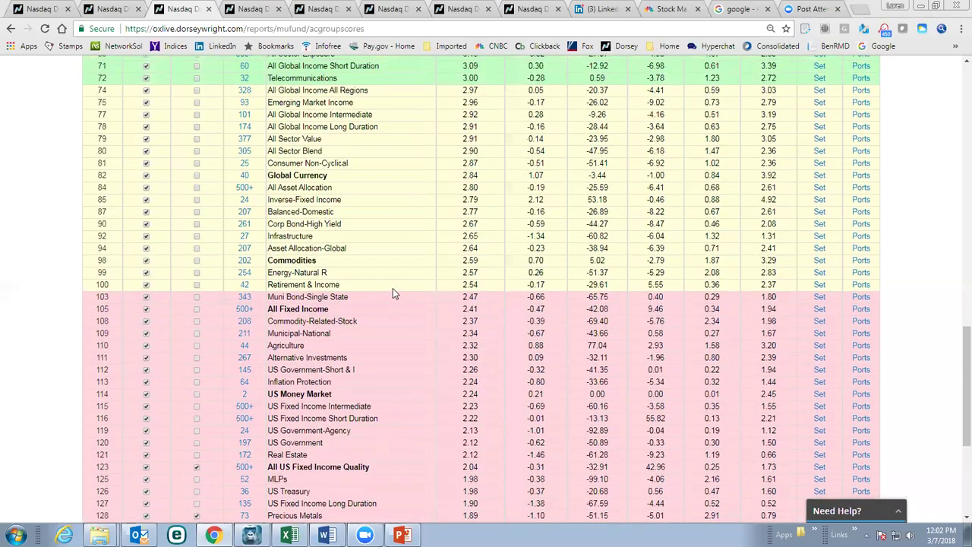
scroll(393, 290, "up", 4)
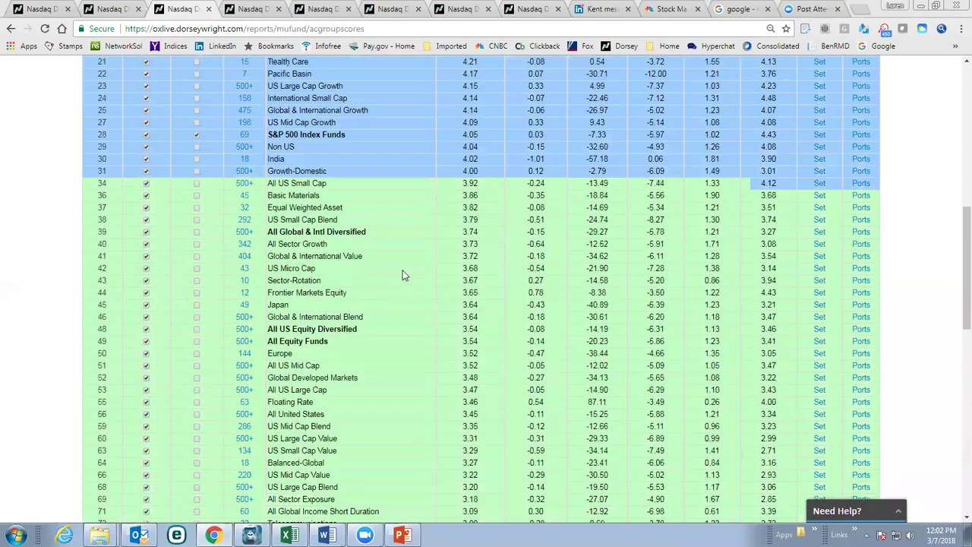
scroll(419, 268, "up", 1)
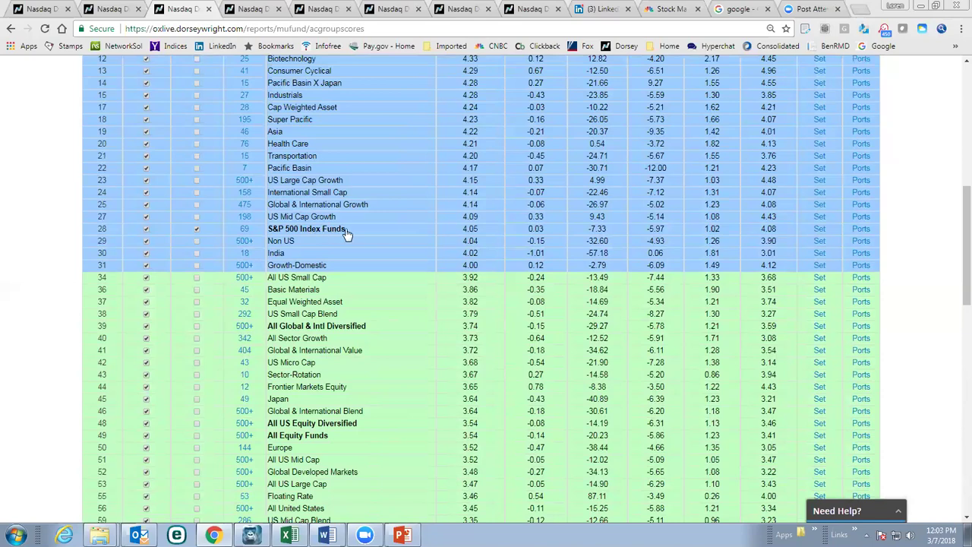
scroll(346, 232, "down", 3)
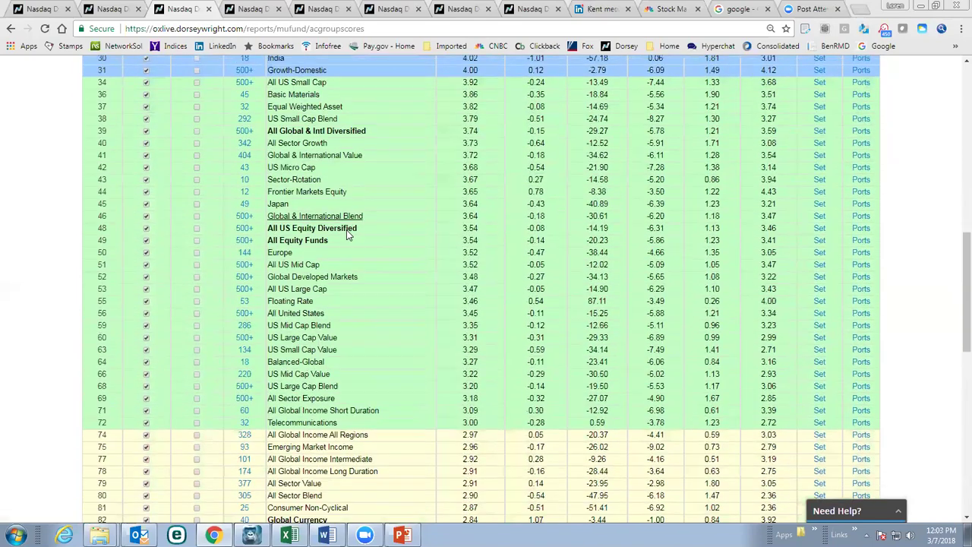
scroll(346, 233, "down", 7)
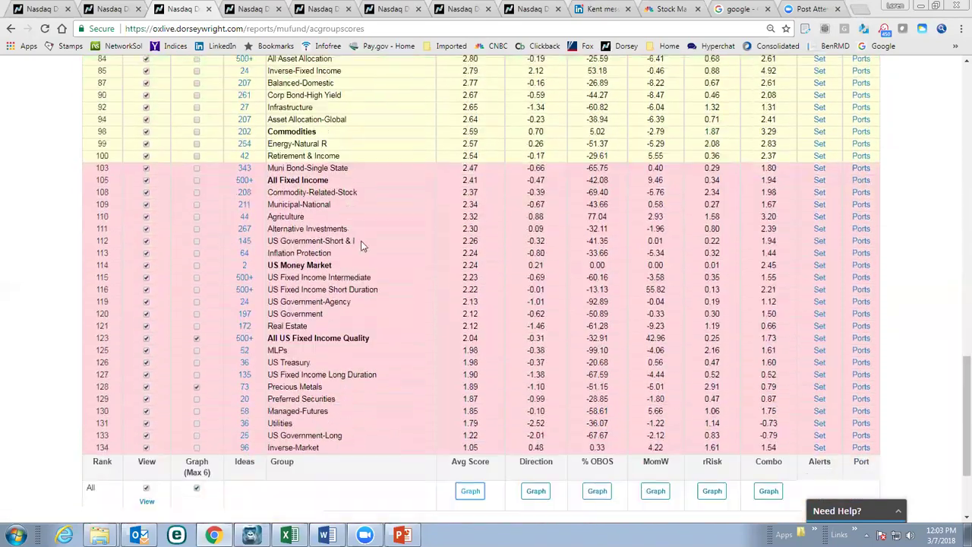
scroll(361, 245, "down", 1)
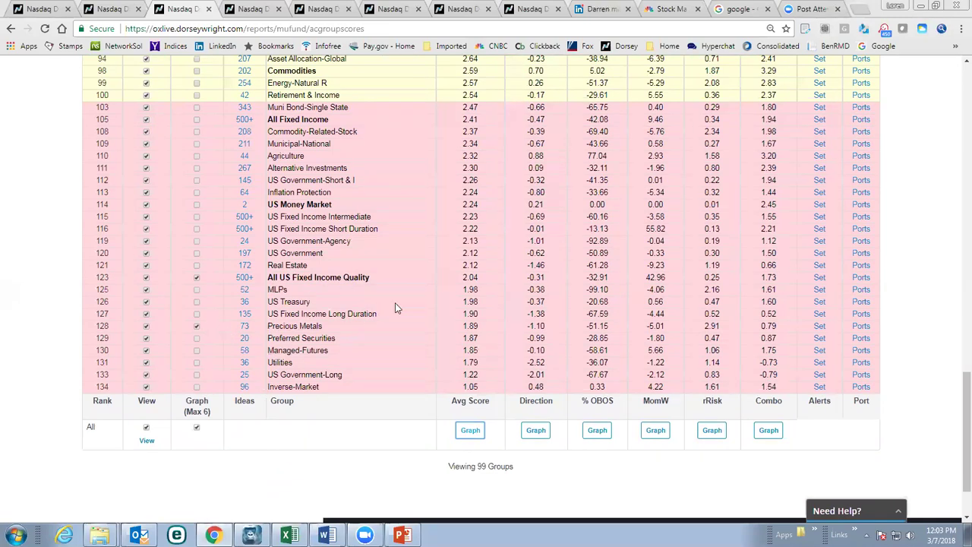
scroll(395, 302, "down", 1)
scroll(397, 311, "up", 7)
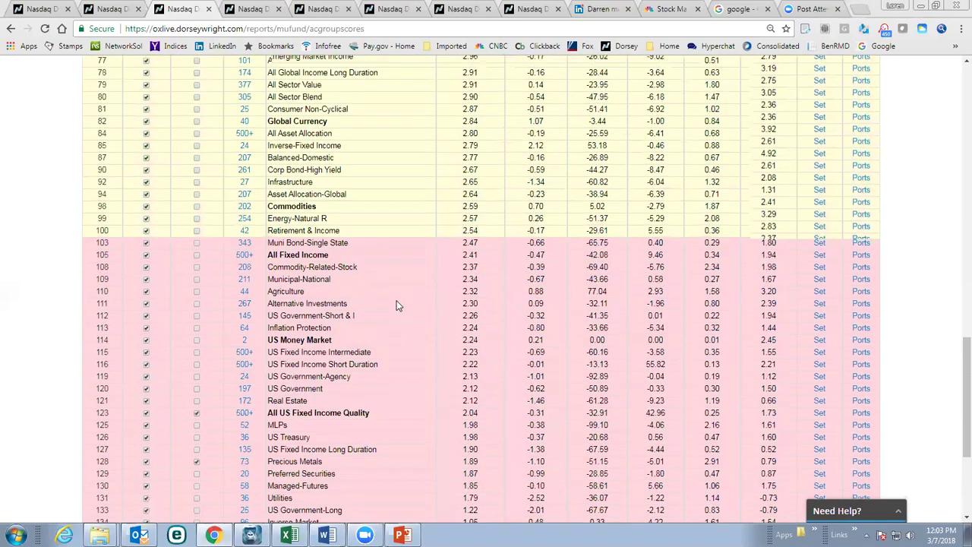
- Compare the Avg Score graph with the D.A.L.I. quarterly history and the current D.A.L.I. asset class details
left_click(253, 10)
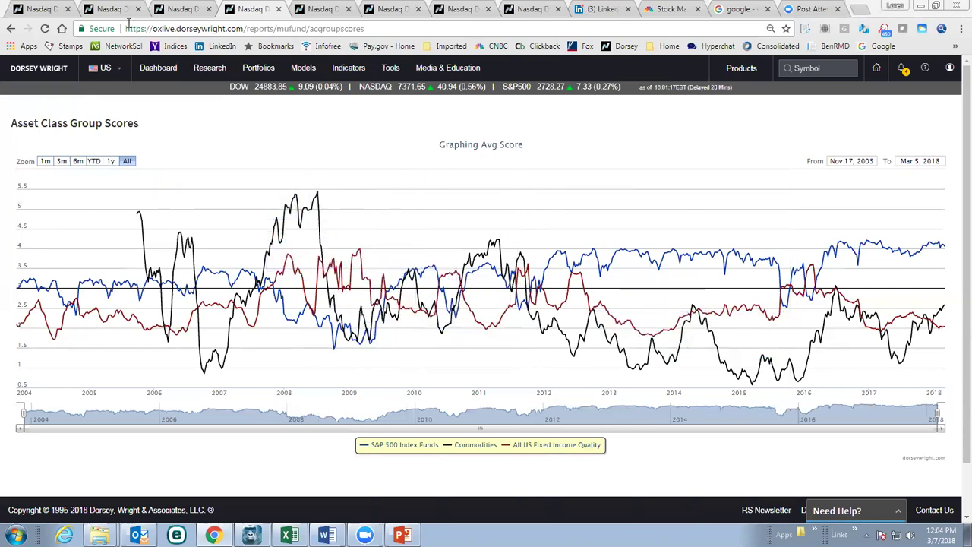
left_click(108, 10)
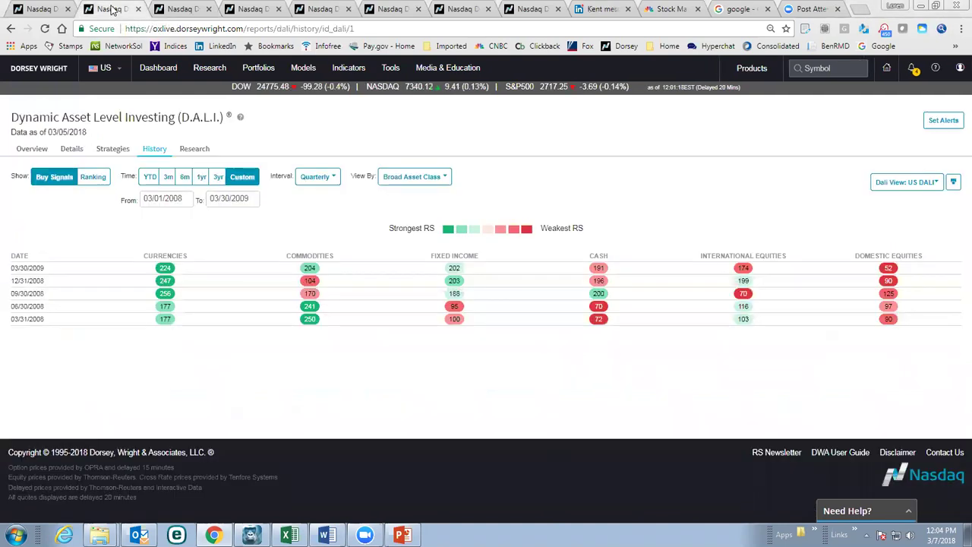
left_click(47, 10)
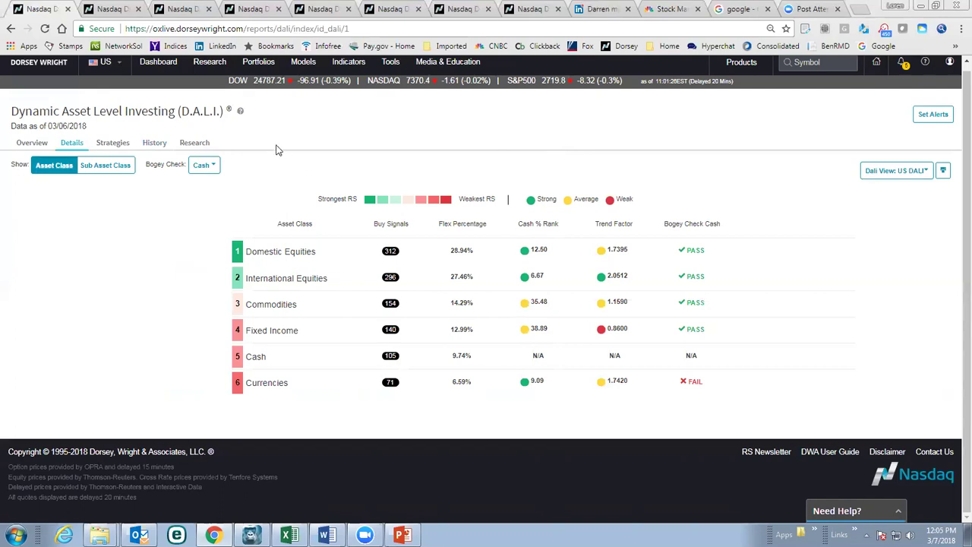
left_click(253, 9)
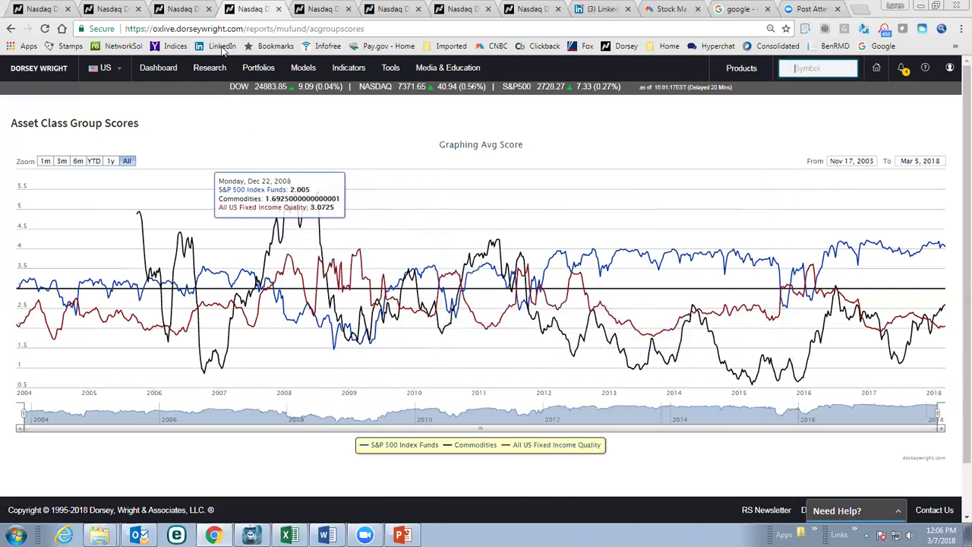
- Open the ProFunds 4.0 matrix and sort its funds by X's in descending order
left_click(319, 10)
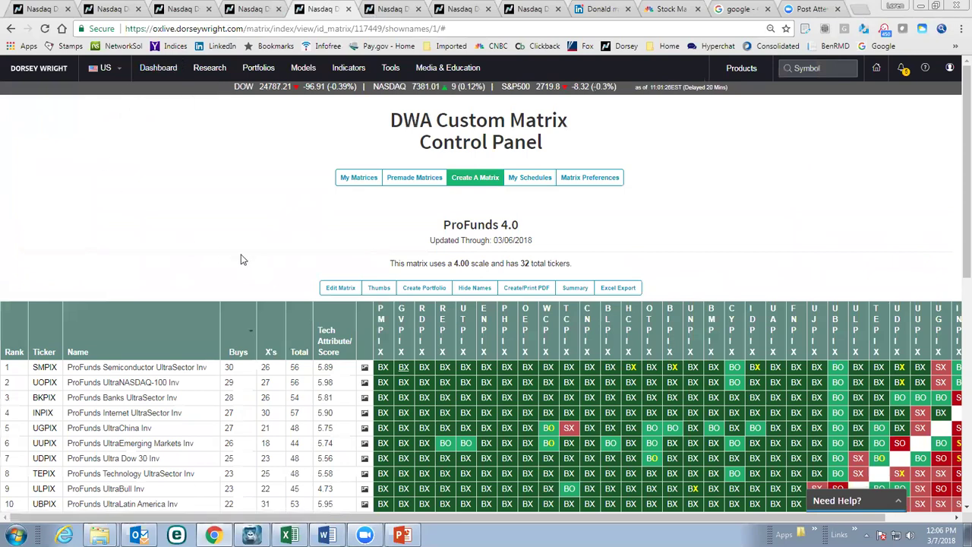
scroll(270, 249, "down", 1)
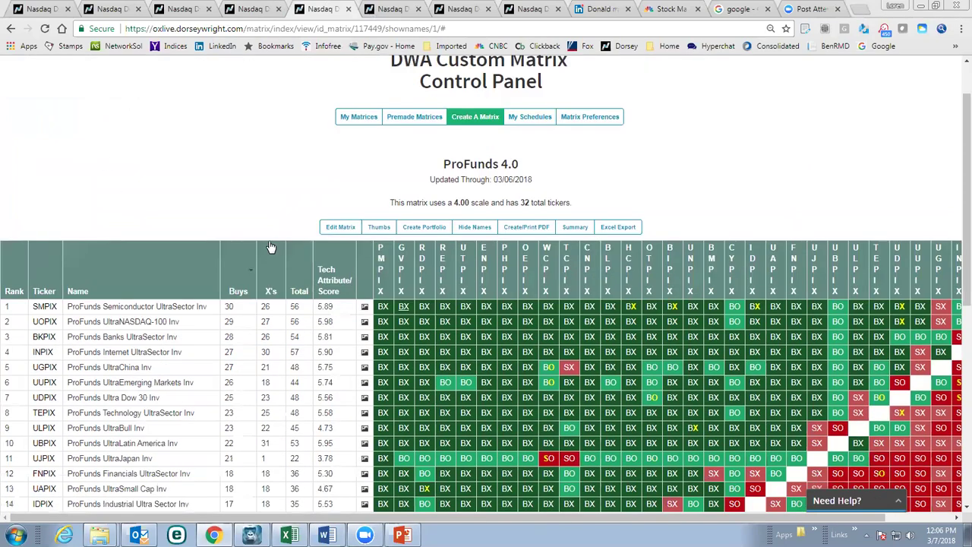
scroll(269, 239, "down", 1)
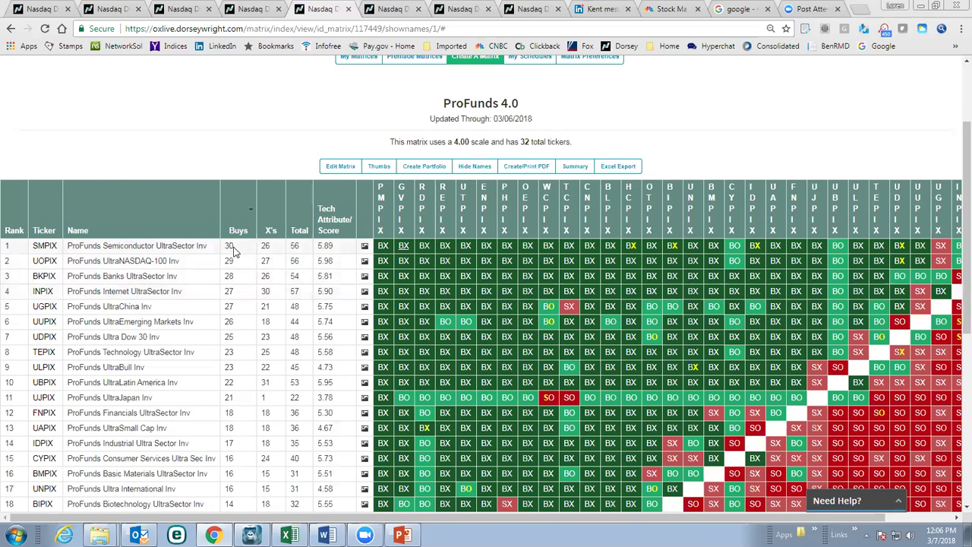
left_click(273, 224)
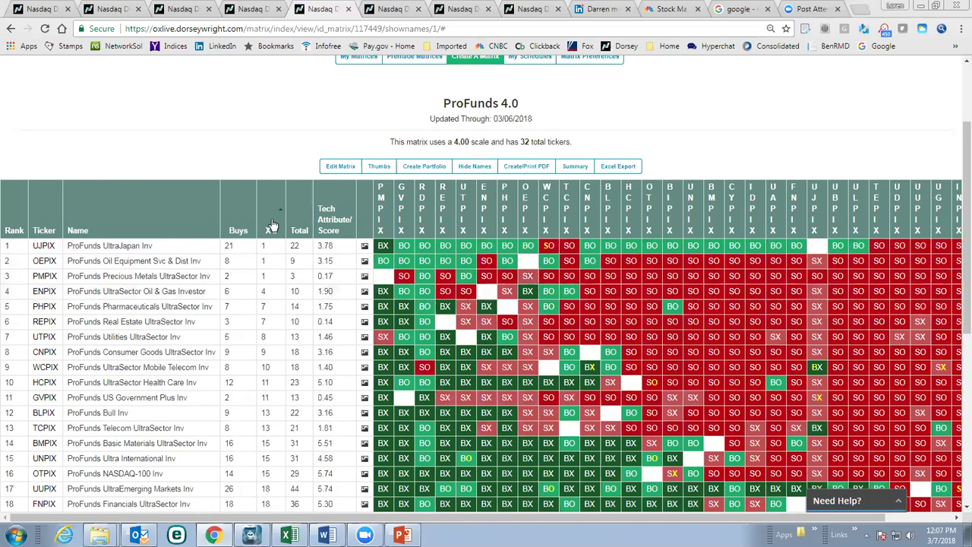
left_click(273, 225)
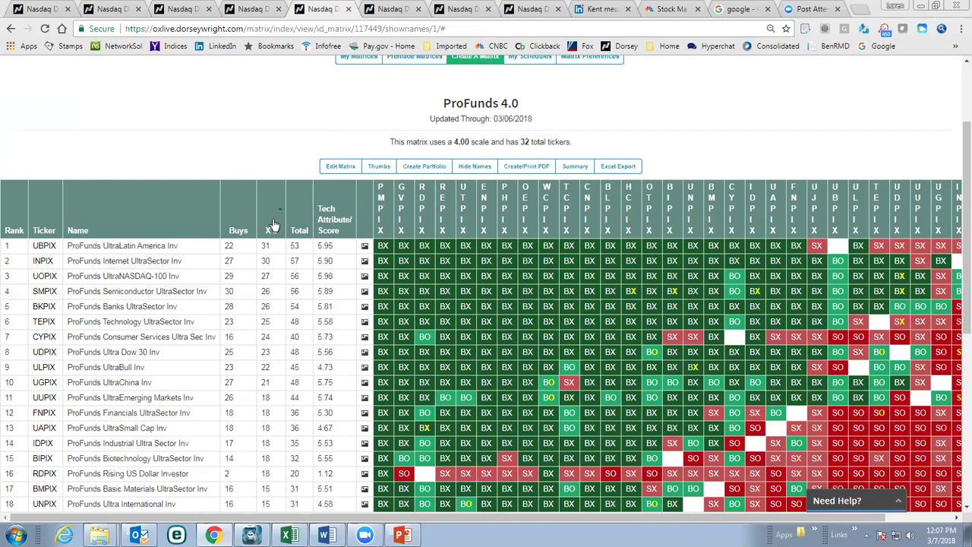
- Open the UBPIX trend chart from the matrix and examine its technical info and intermediate-term price pattern
left_click(44, 245)
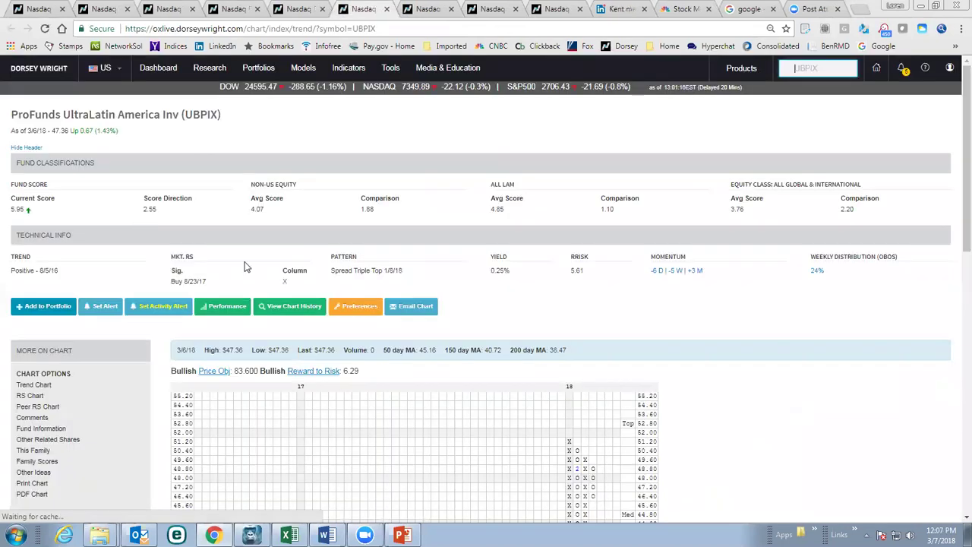
scroll(527, 343, "down", 1)
scroll(526, 342, "down", 2)
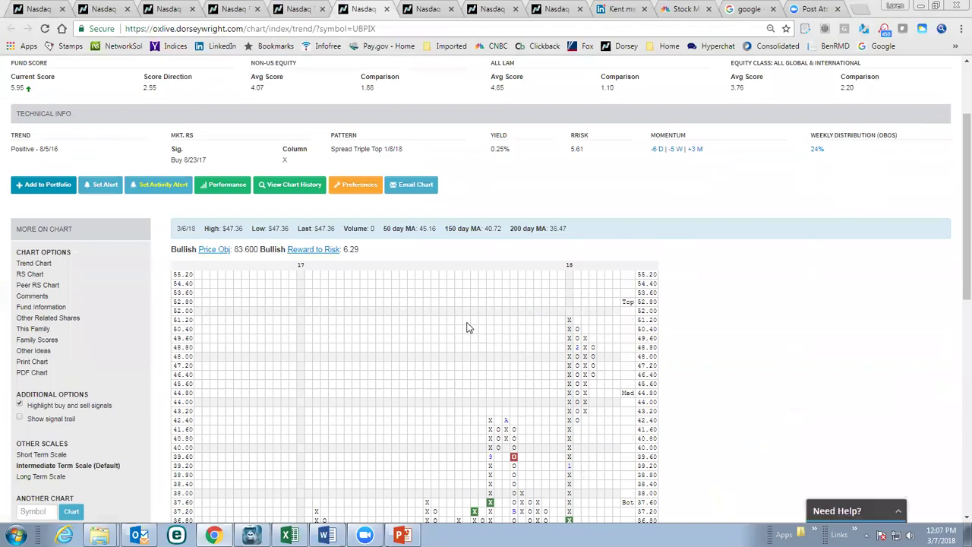
scroll(468, 327, "down", 1)
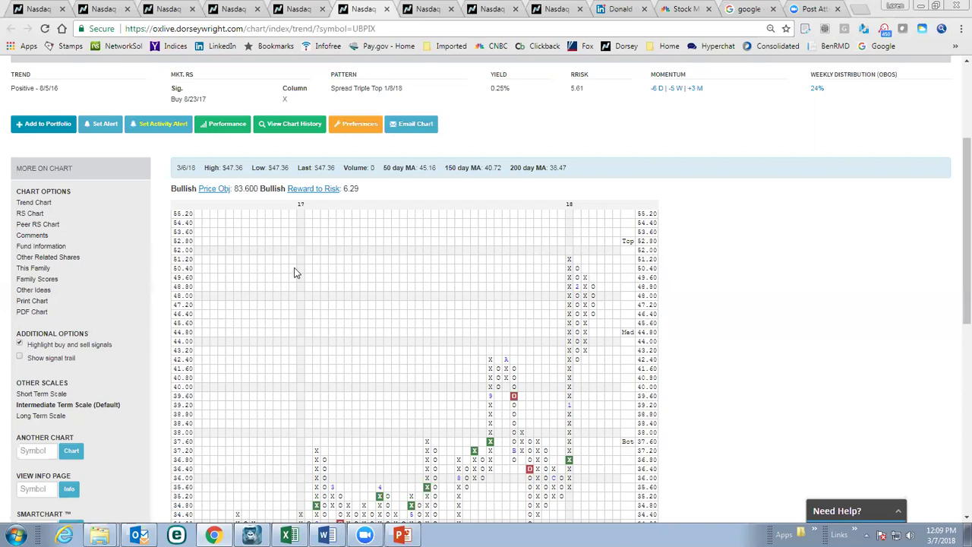
scroll(297, 269, "up", 1)
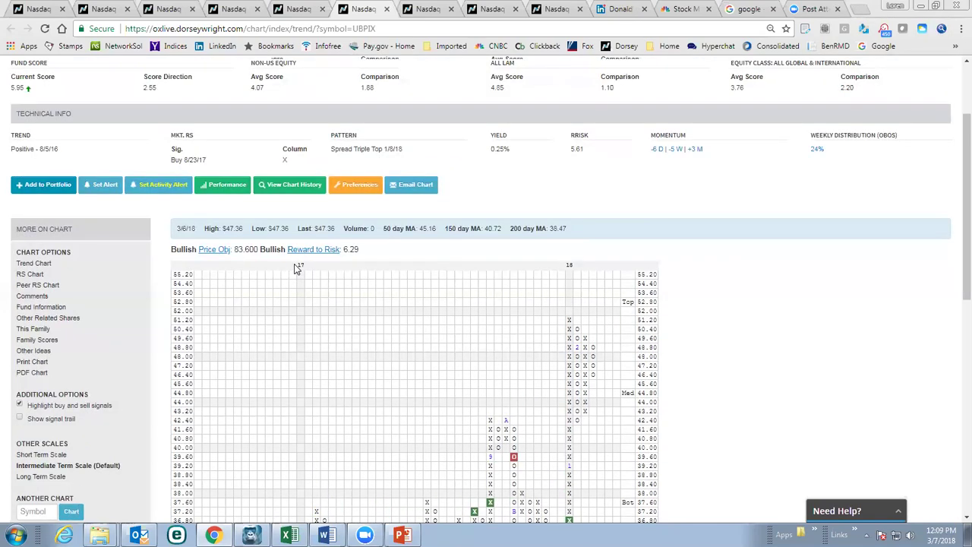
scroll(296, 270, "down", 2)
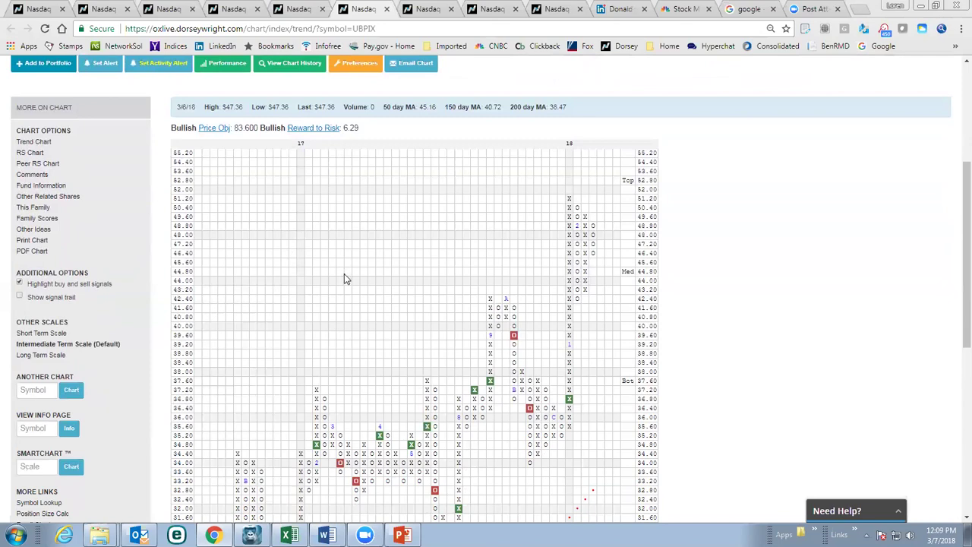
scroll(224, 270, "down", 1)
scroll(224, 270, "down", 1)
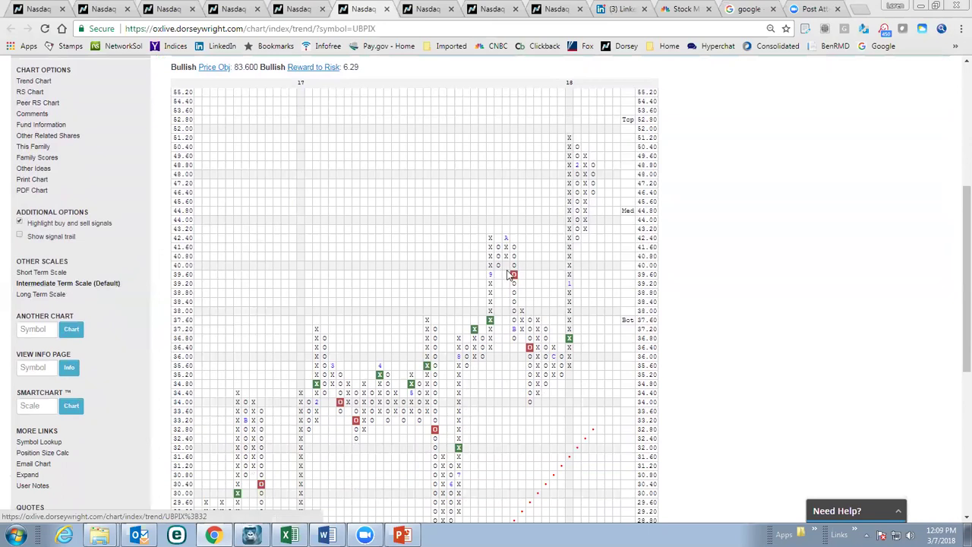
scroll(566, 268, "up", 1)
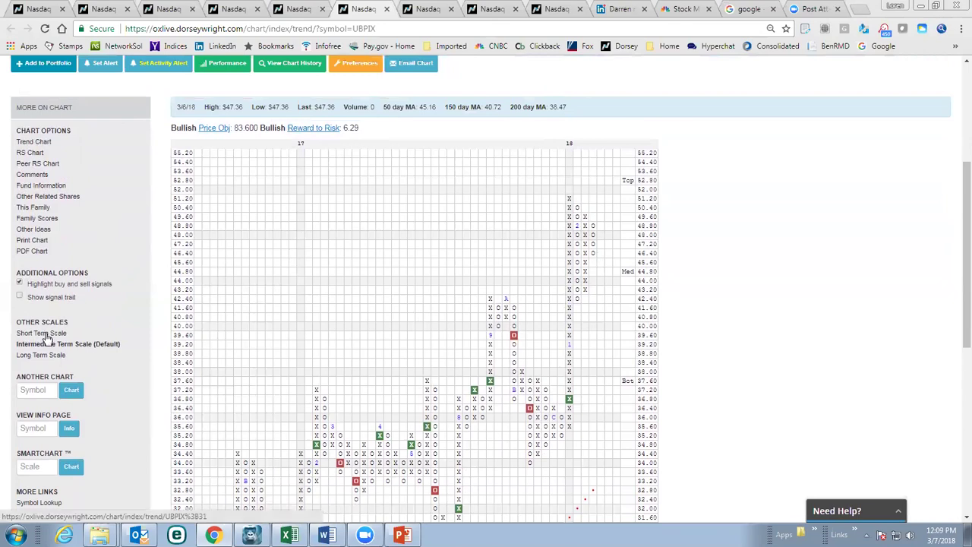
- Switch the UBPIX trend chart to the short term scale and review its recent buy and sell signals
left_click(74, 335)
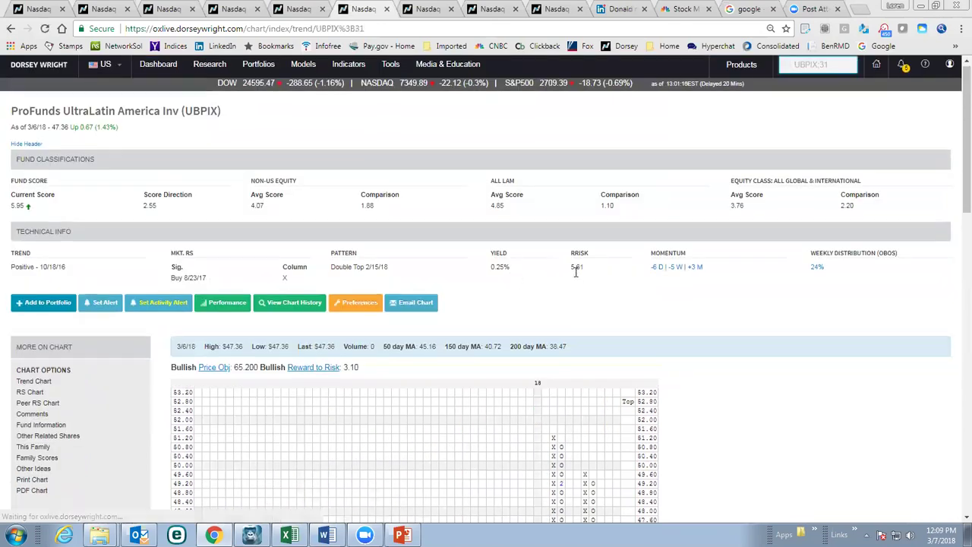
scroll(576, 272, "down", 3)
scroll(576, 272, "down", 1)
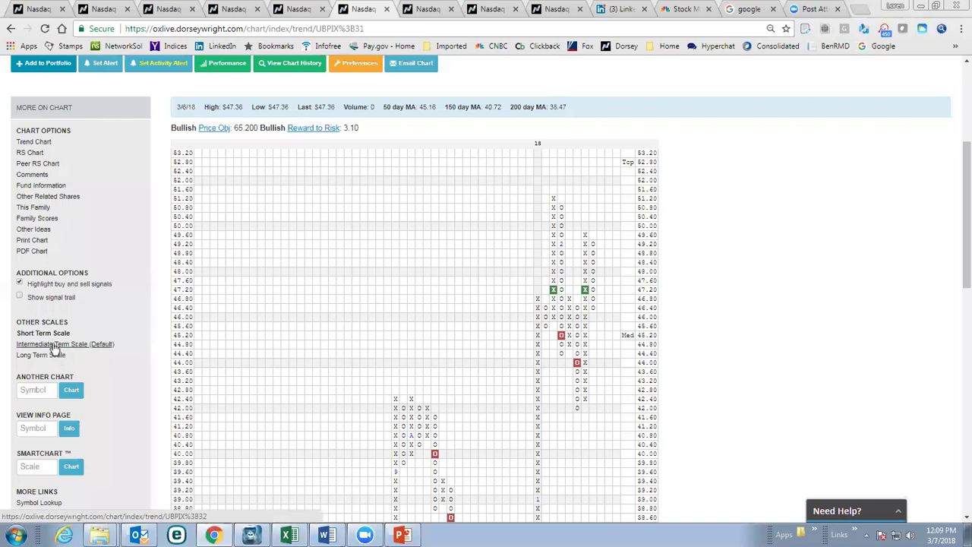
- Switch the UBPIX trend chart to the intermediate term scale and review its weekly distribution history
left_click(43, 346)
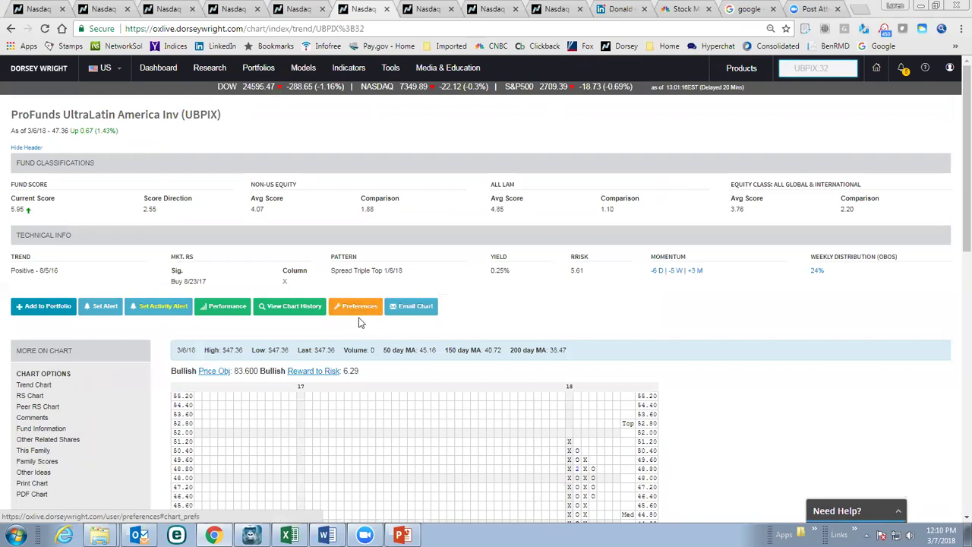
left_click(818, 273)
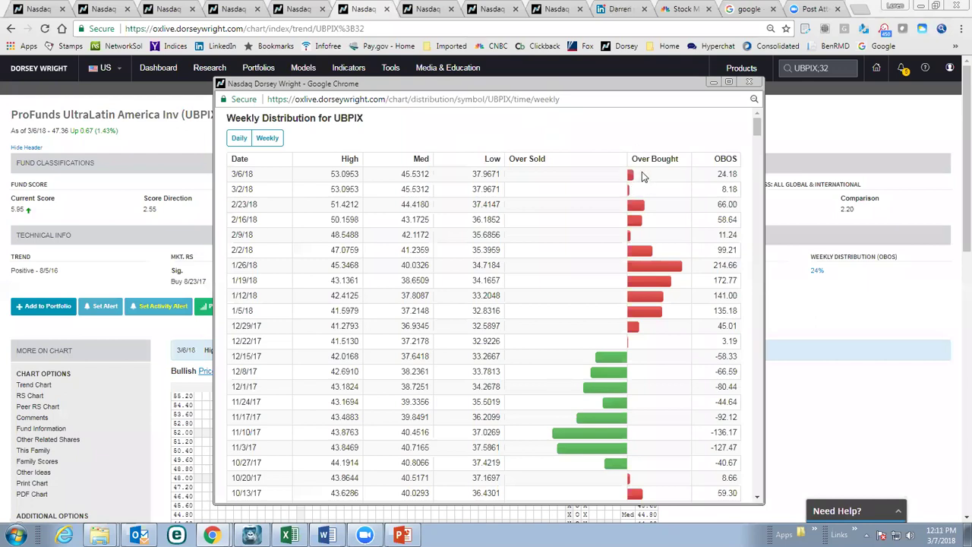
left_click(750, 84)
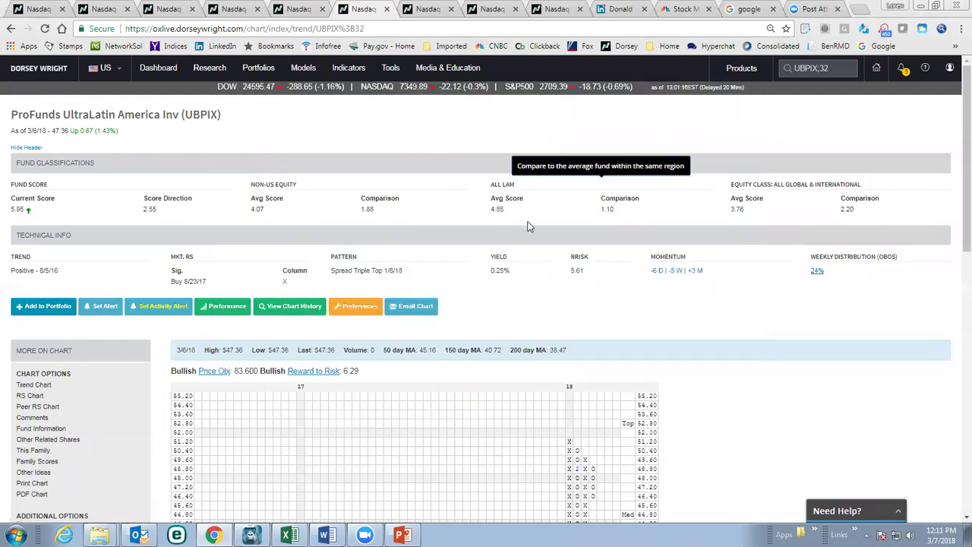
- Review the UBPIX intermediate-term chart and its existing price and activity alerts
scroll(529, 227, "down", 3)
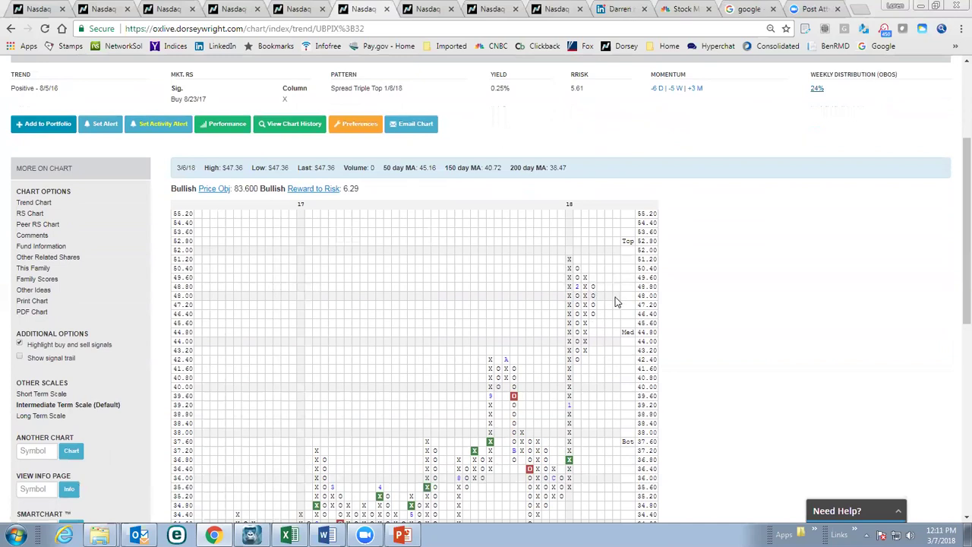
left_click(159, 124)
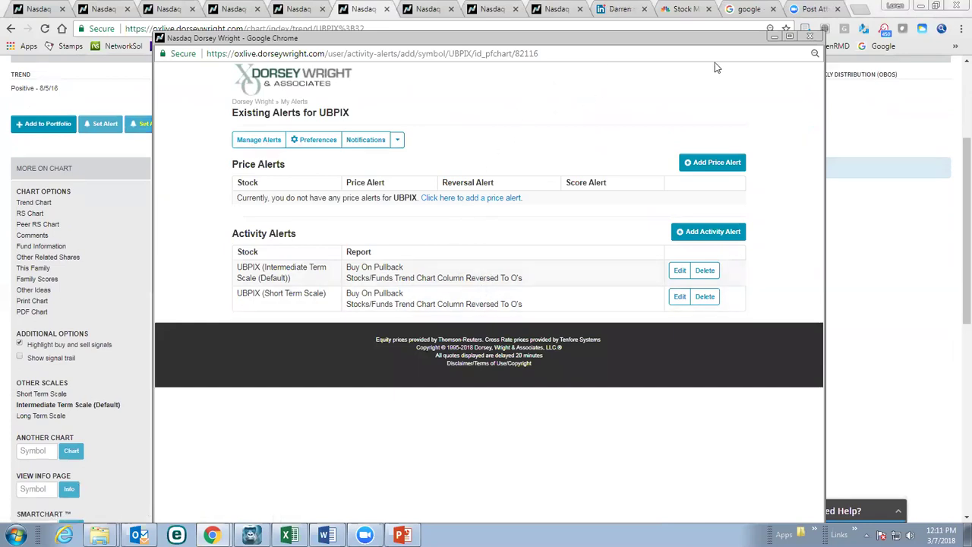
left_click(812, 37)
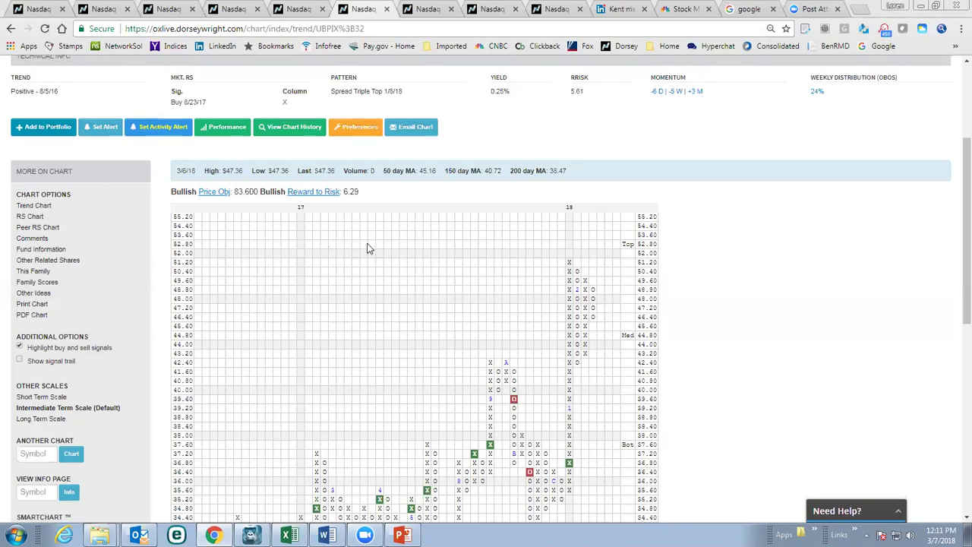
- Open the UBPIX performance report and compare its rolling cumulative returns with the benchmark indexes
scroll(369, 245, "up", 1)
left_click(230, 189)
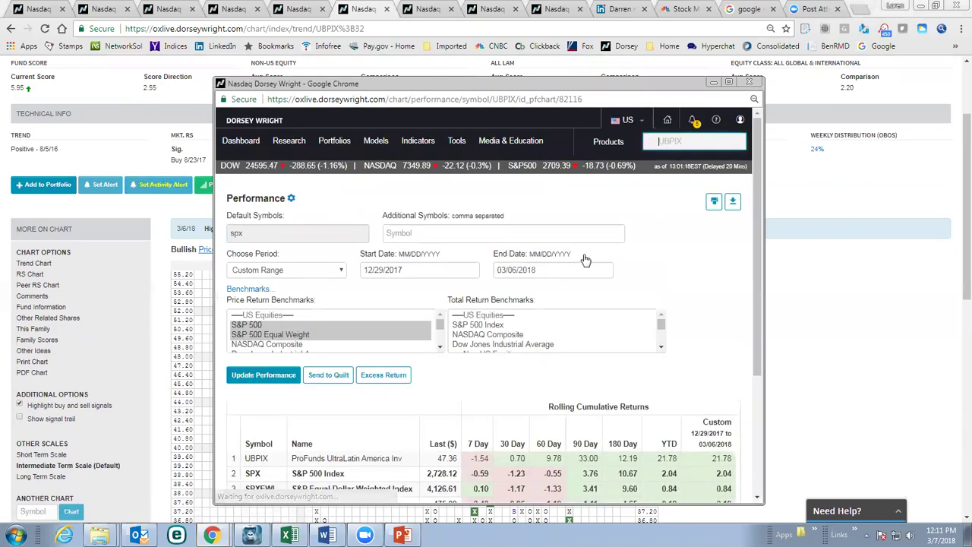
scroll(586, 254, "down", 1)
scroll(587, 253, "down", 3)
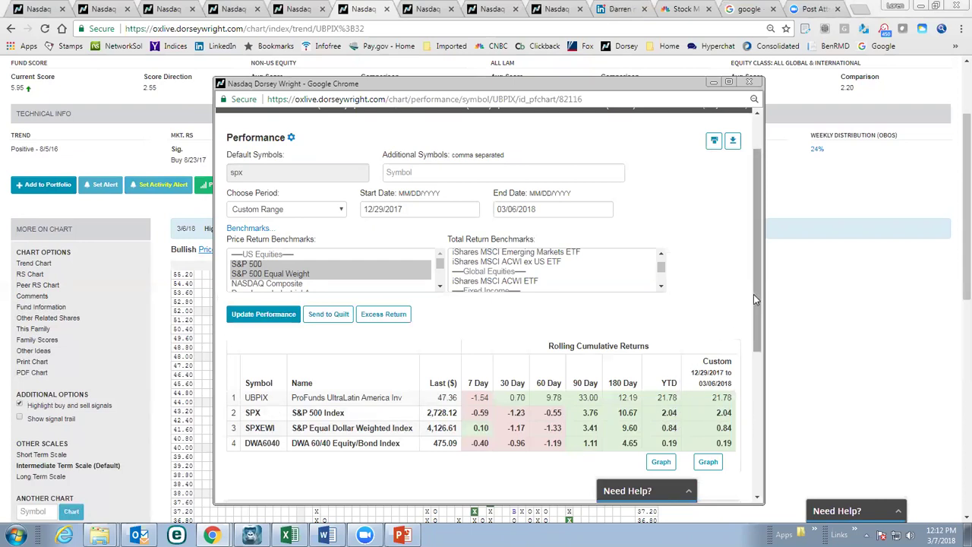
scroll(754, 294, "up", 2)
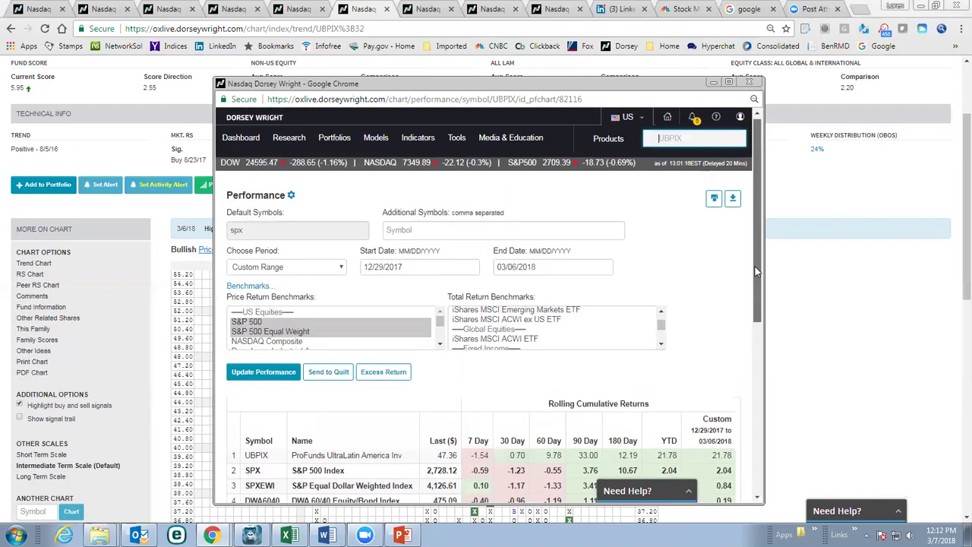
left_click(748, 82)
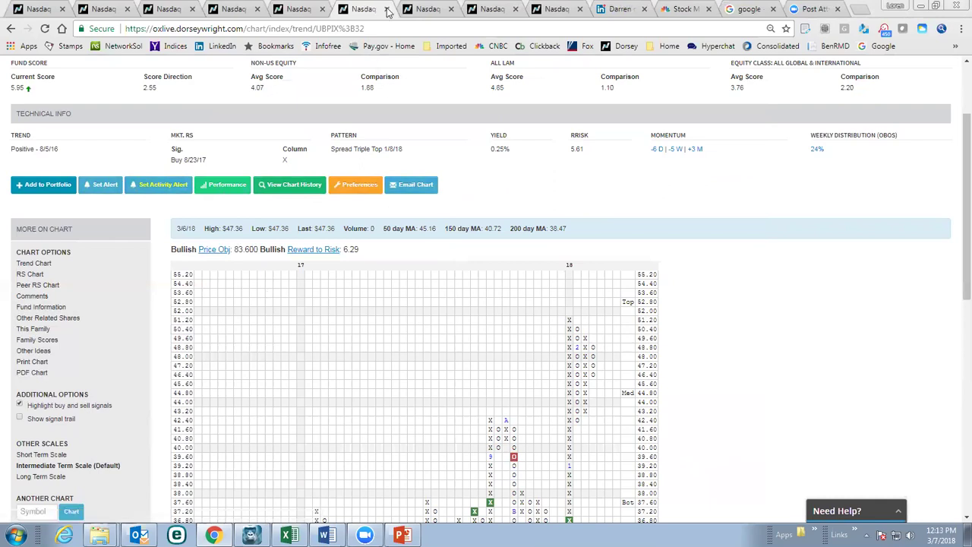
- Return to the ProFunds 4.0 matrix and re-sort its funds by X's in descending order
left_click(414, 13)
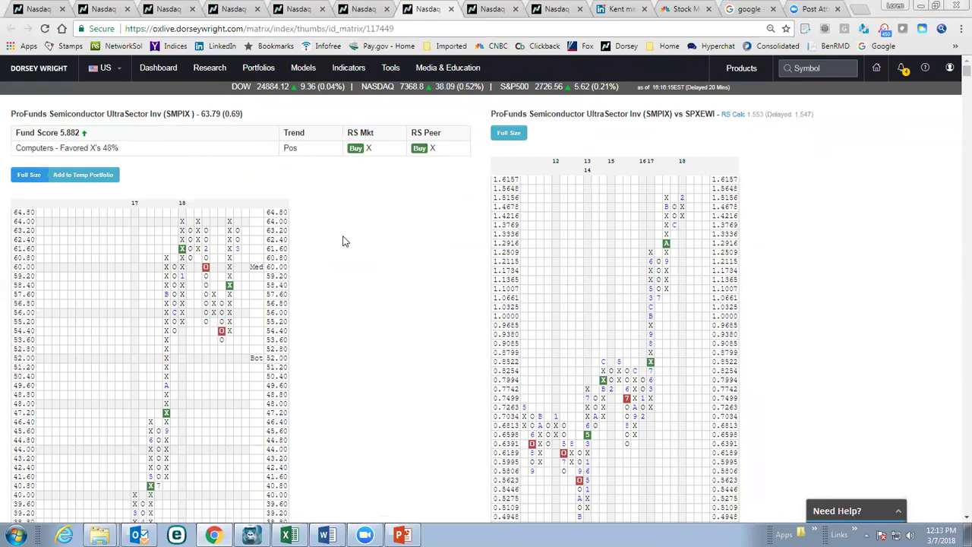
left_click(374, 9)
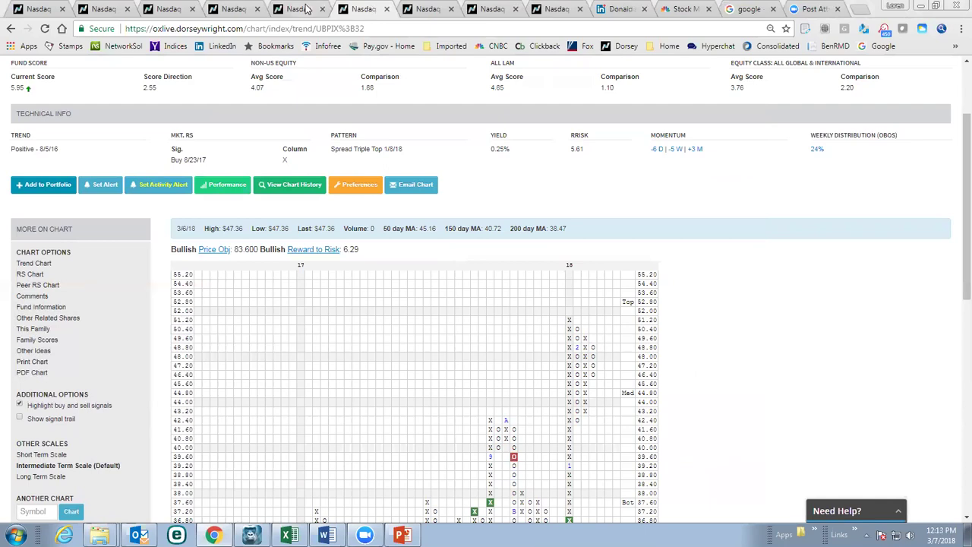
left_click(304, 15)
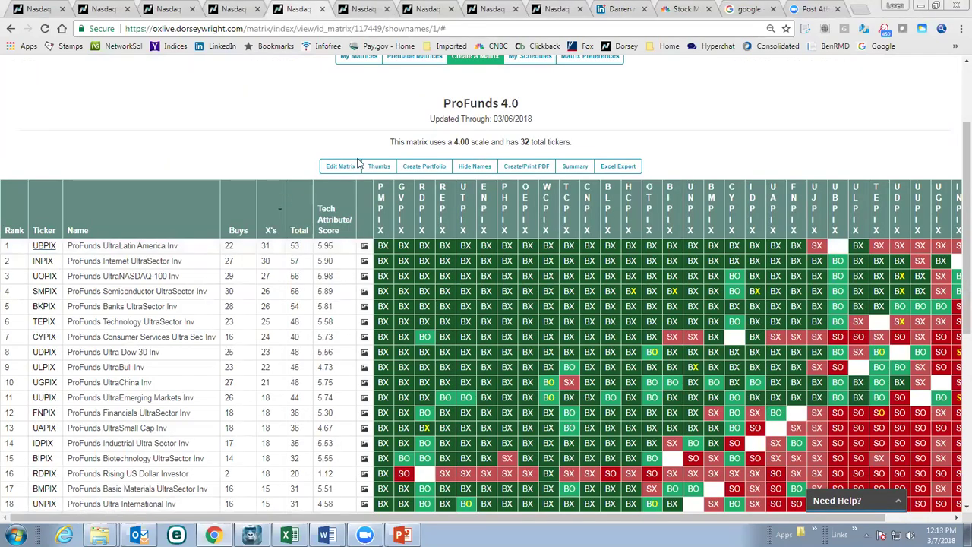
scroll(532, 266, "down", 1)
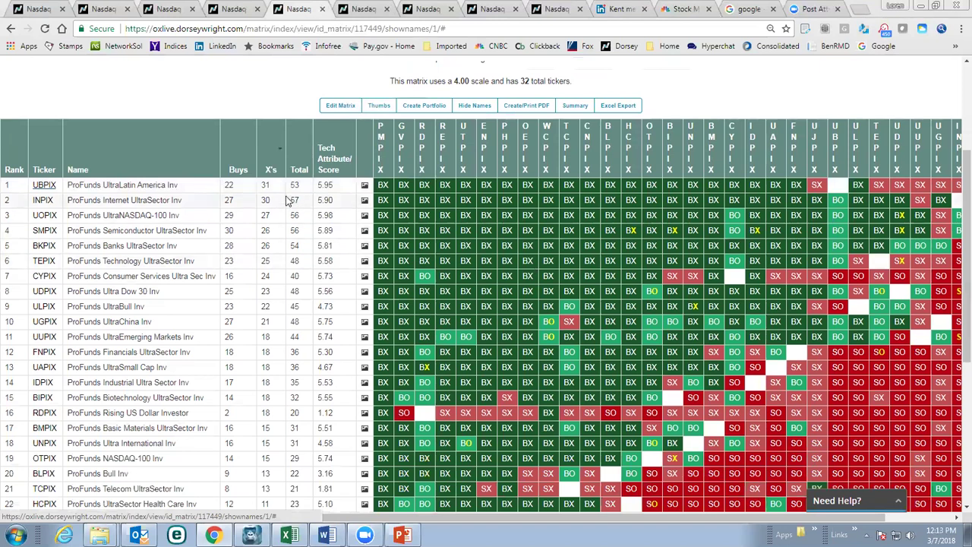
left_click(272, 167)
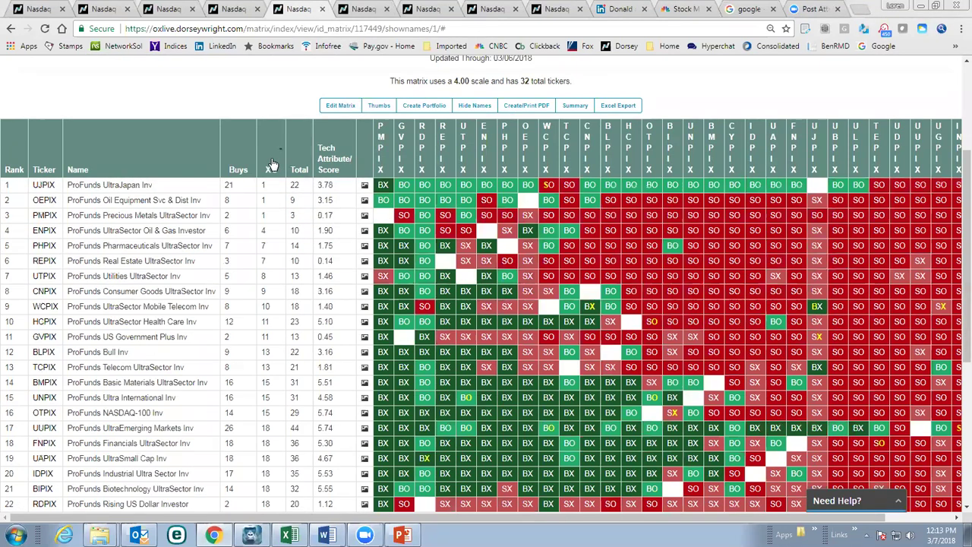
left_click(272, 165)
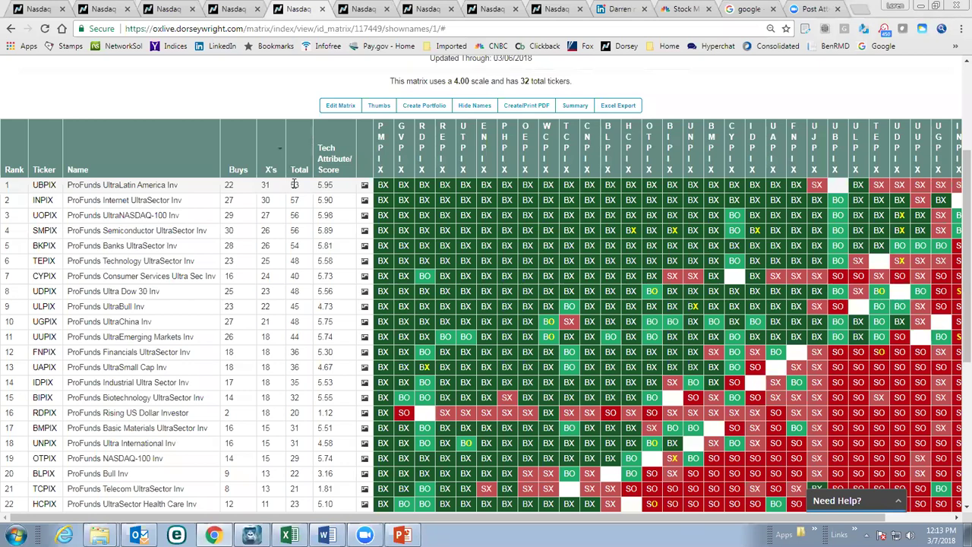
- Sort the ProFunds 4.0 matrix by Buys in descending order and review the fund ranking
scroll(295, 184, "down", 2)
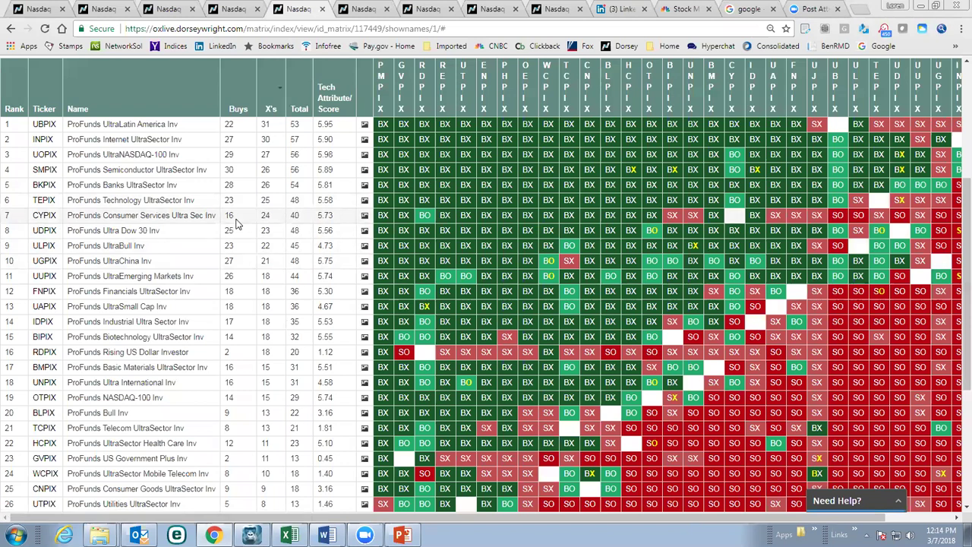
left_click(238, 104)
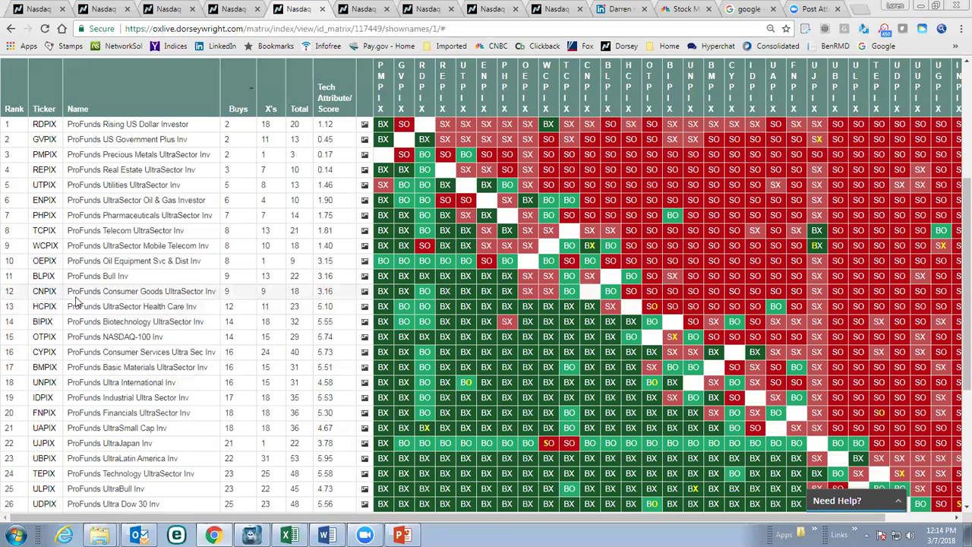
left_click(240, 108)
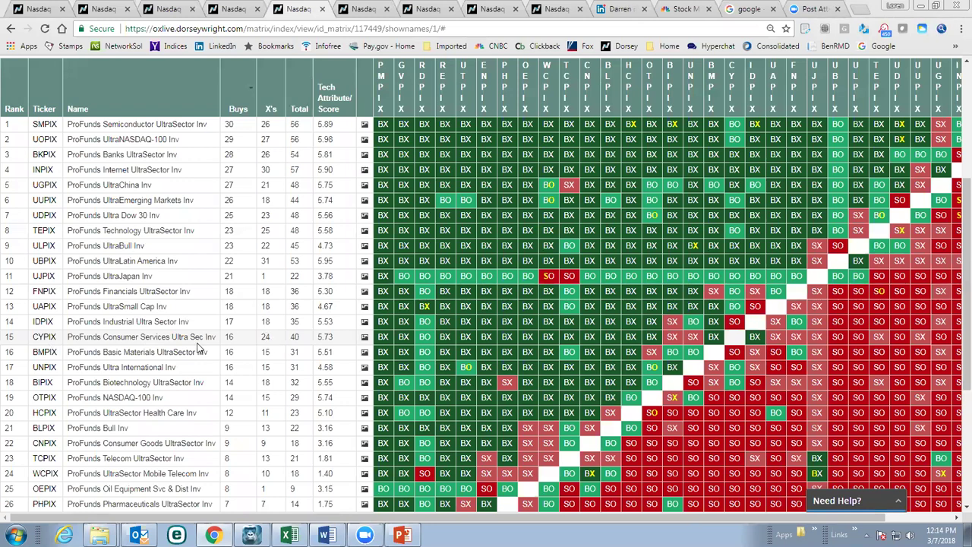
- Open the CYPIX trend chart from the matrix and review its price pattern and existing alerts
left_click(44, 344)
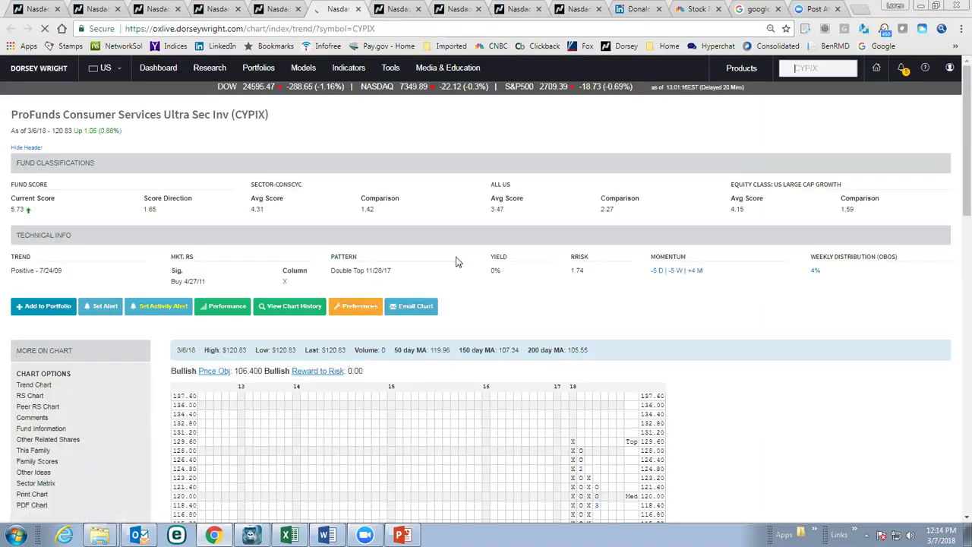
scroll(523, 253, "down", 1)
scroll(524, 249, "down", 3)
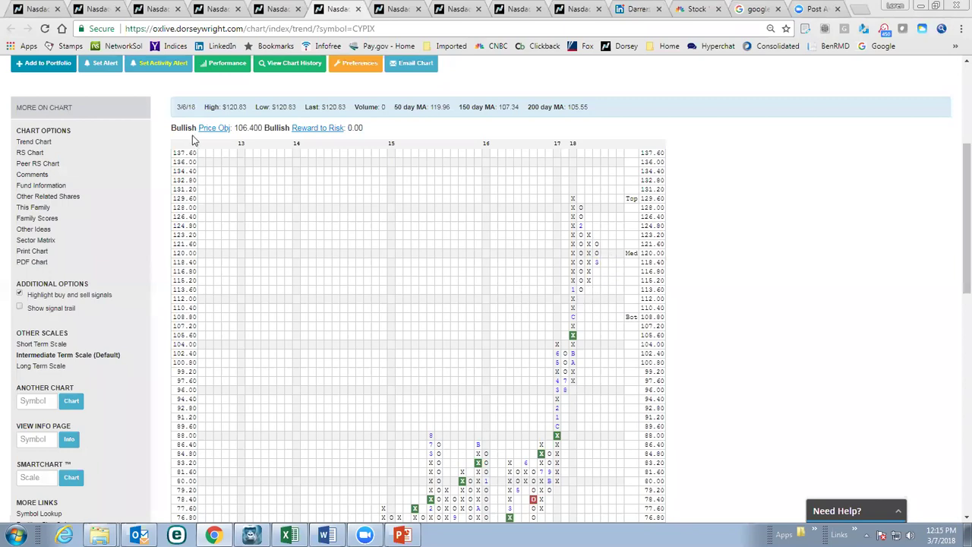
left_click(158, 64)
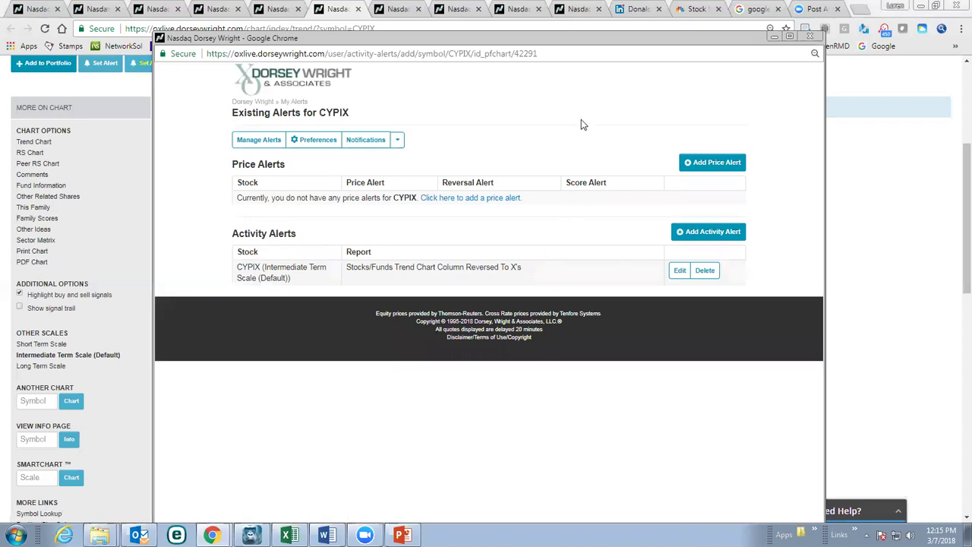
left_click(810, 37)
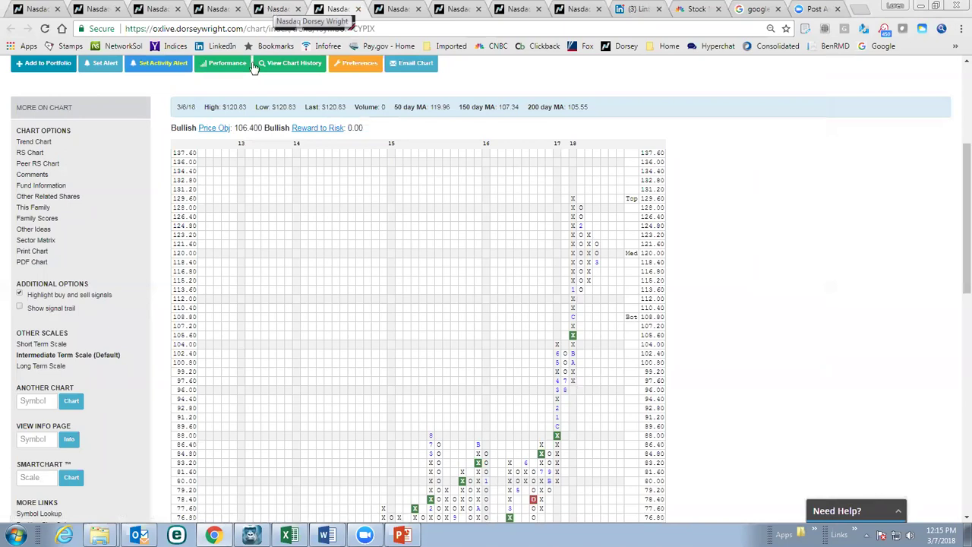
- Return to the ProFunds 4.0 matrix, rank it by Total, and then re-sort it by X's in descending order
left_click(274, 9)
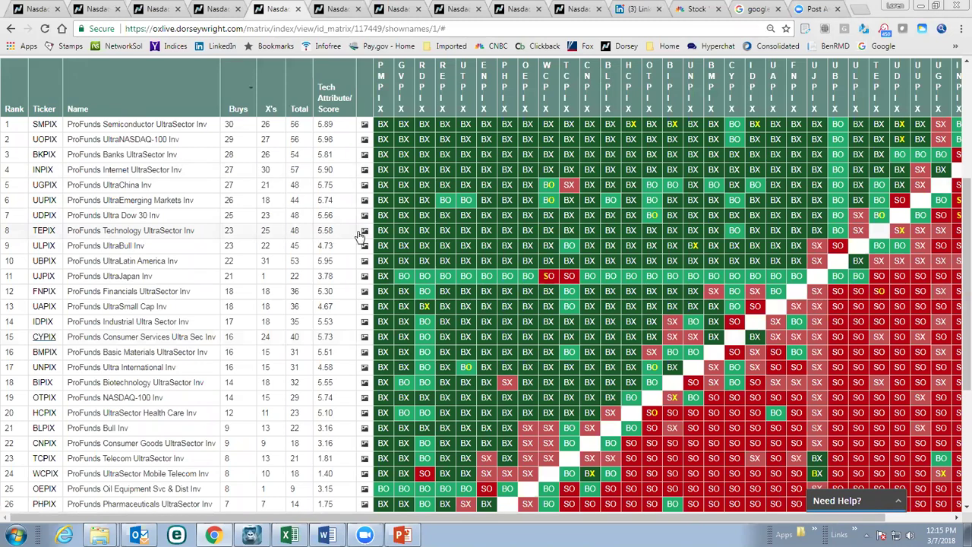
left_click(299, 102)
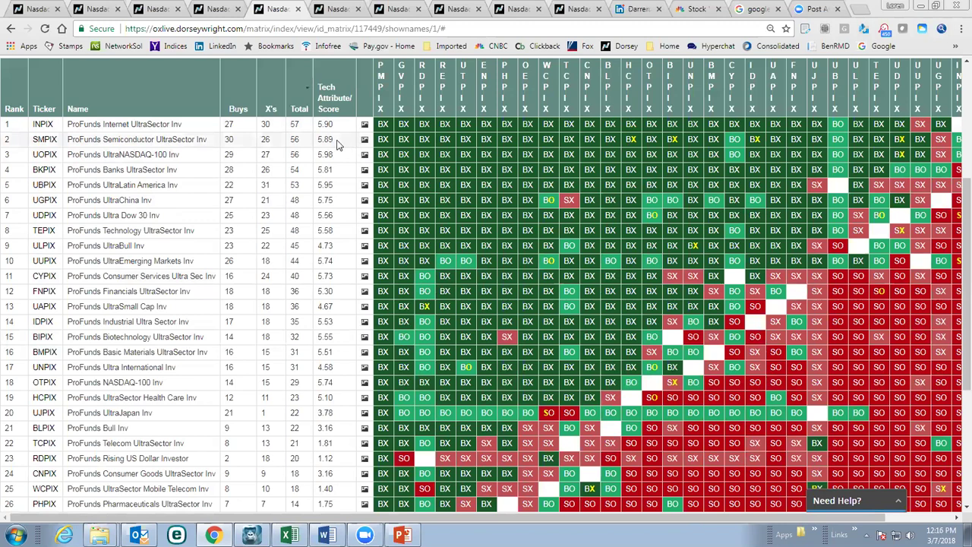
left_click(270, 103)
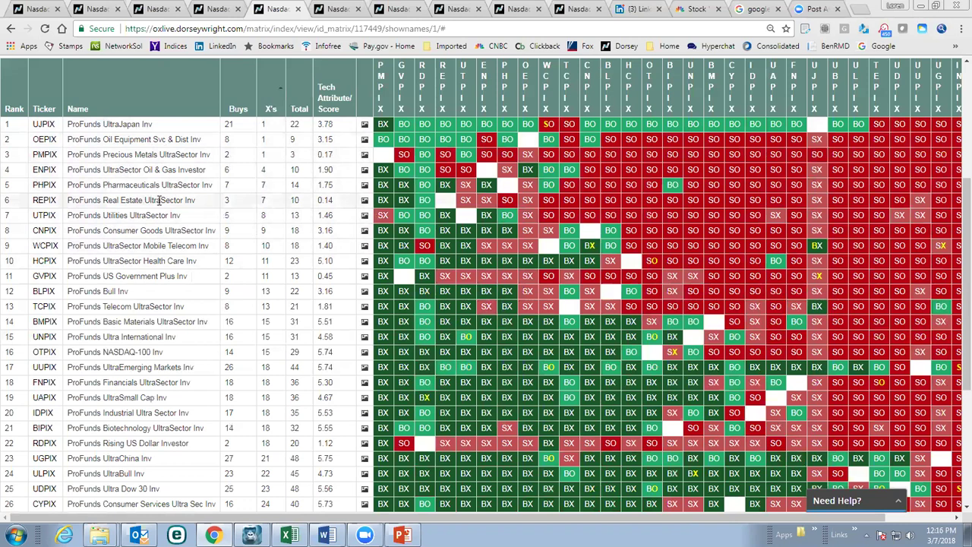
left_click(268, 109)
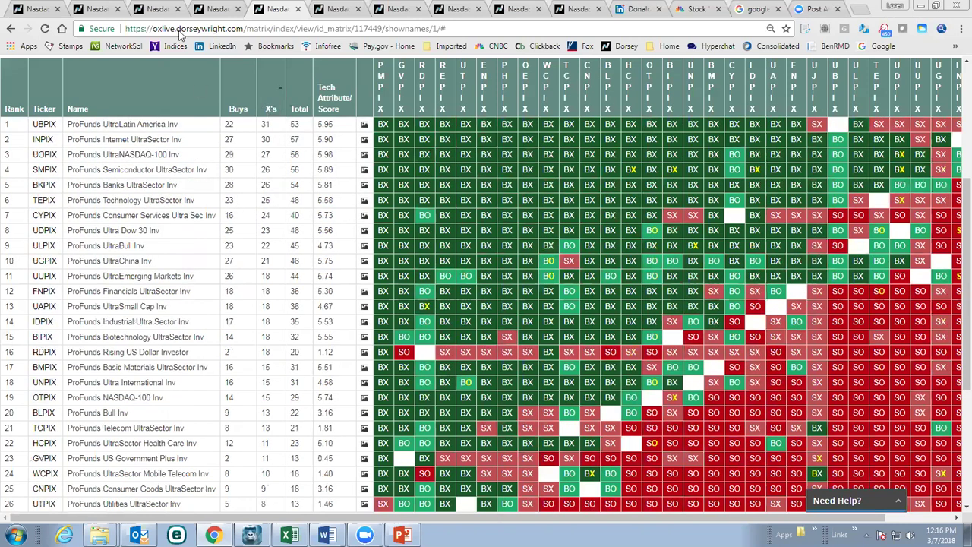
- Close the CYPIX chart and return to the ProFunds 4.0 matrix
left_click(342, 10)
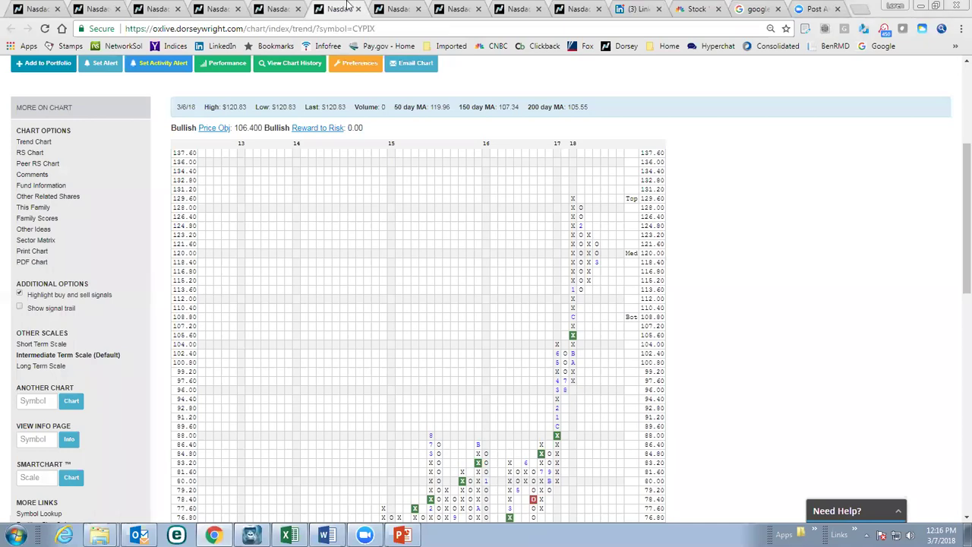
left_click(358, 9)
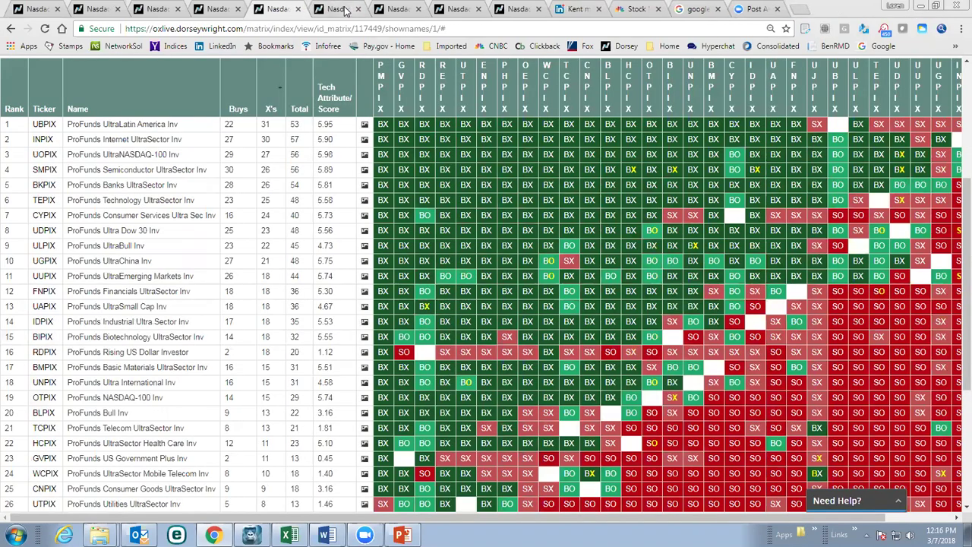
left_click(342, 10)
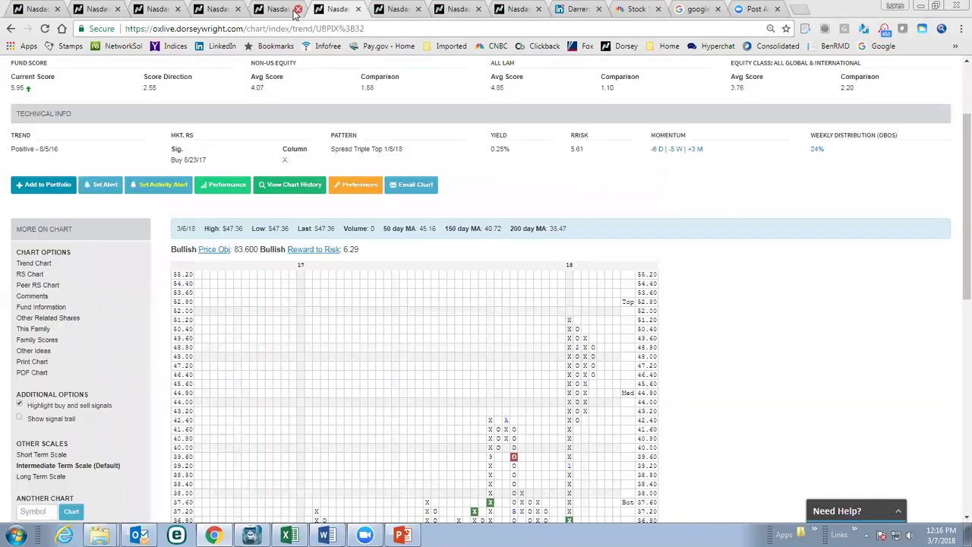
left_click(294, 10)
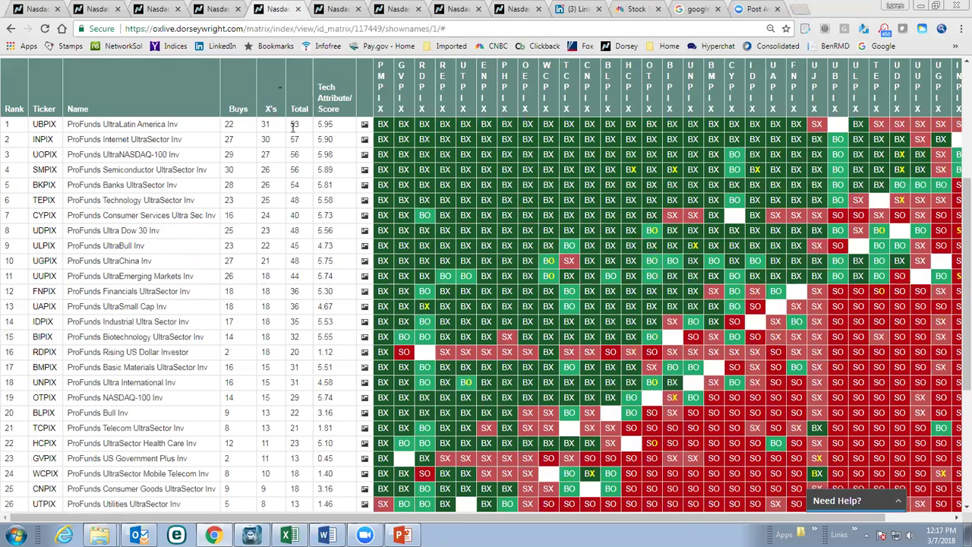
- Open the thumbnail charts for the ProFunds 4.0 matrix and examine the SMPIX trend and relative strength charts
scroll(312, 213, "up", 2)
scroll(311, 213, "up", 1)
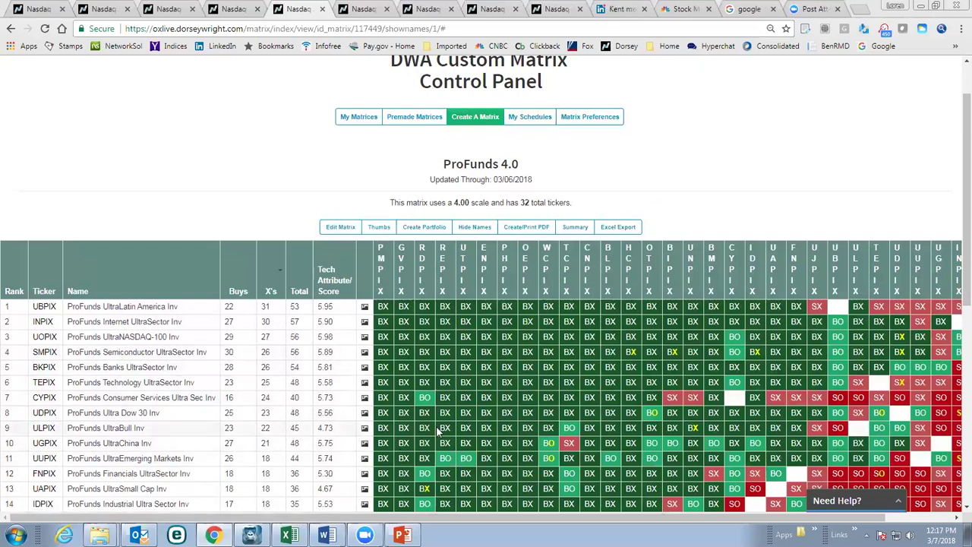
scroll(499, 366, "down", 2)
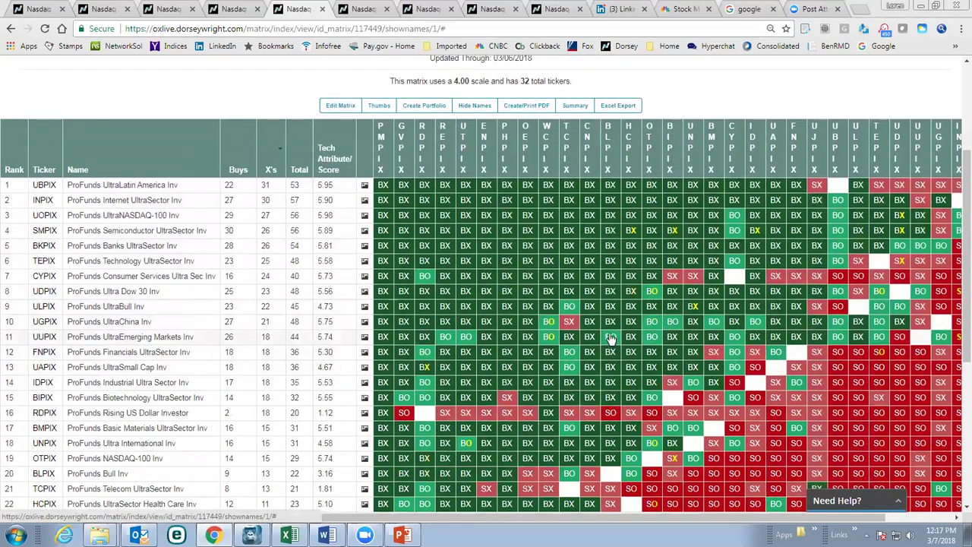
scroll(510, 335, "up", 1)
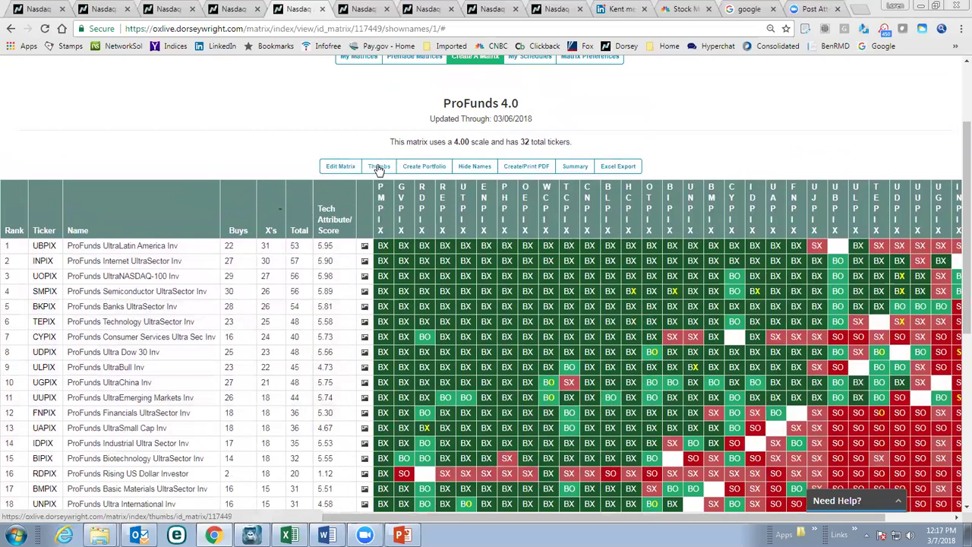
left_click(376, 165)
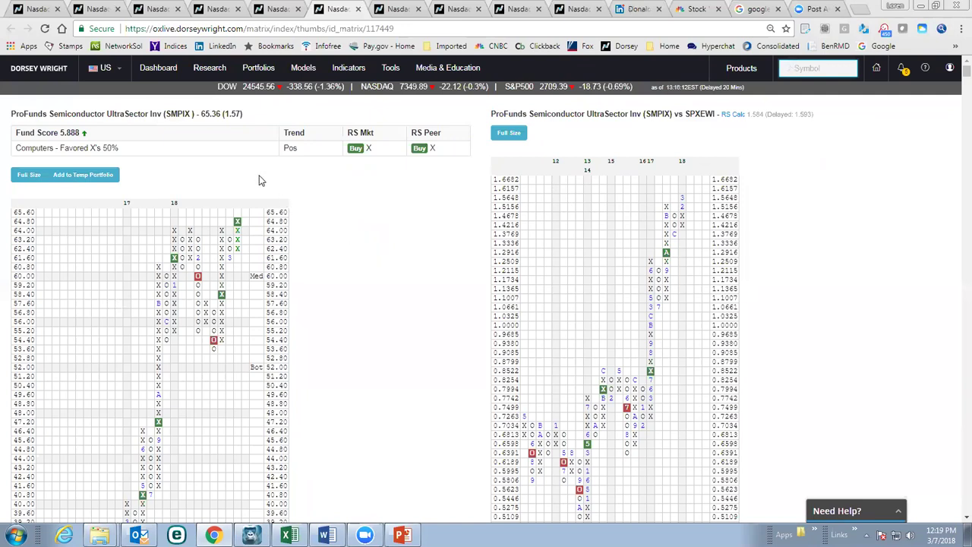
- Compare the UBPIX trend chart with the SMPIX thumbnail trend and relative strength charts
left_click(212, 69)
left_click(395, 9)
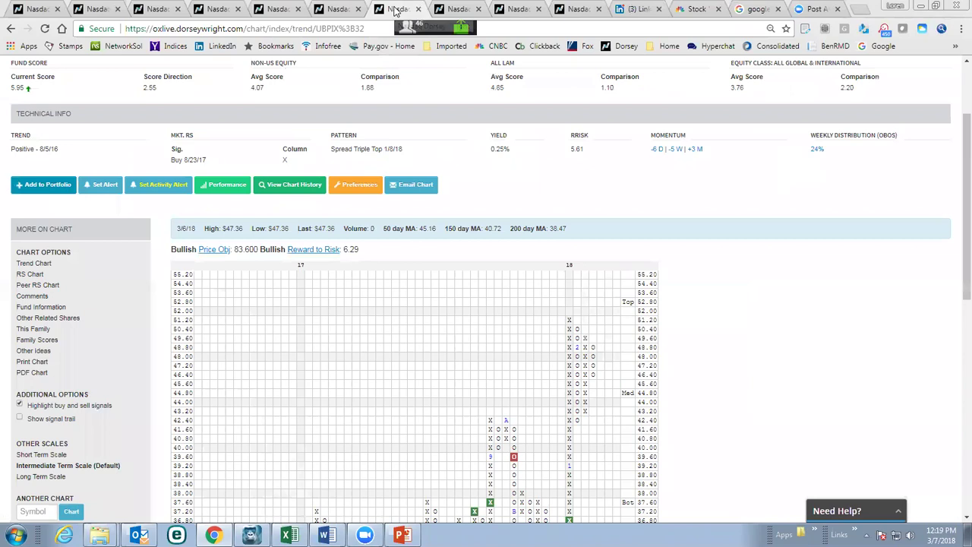
left_click(459, 10)
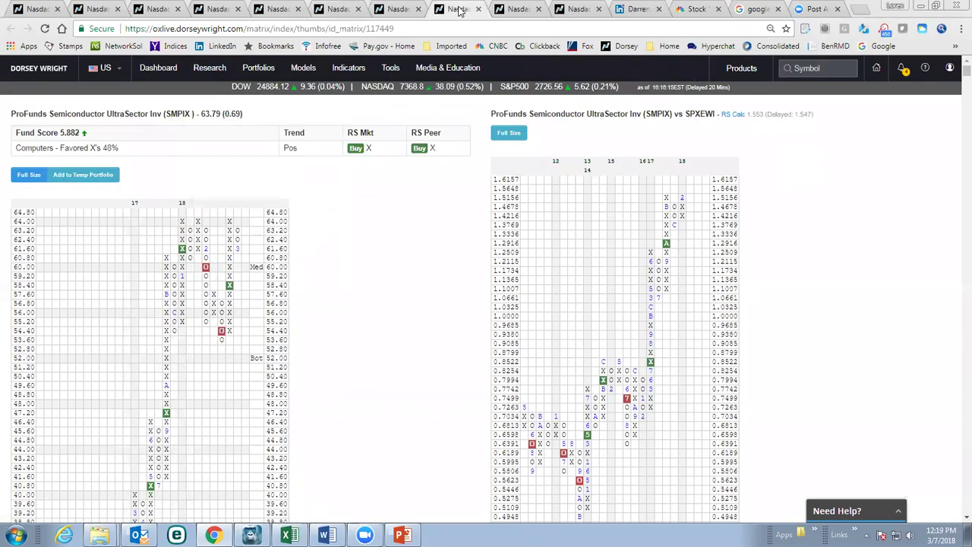
left_click(387, 9)
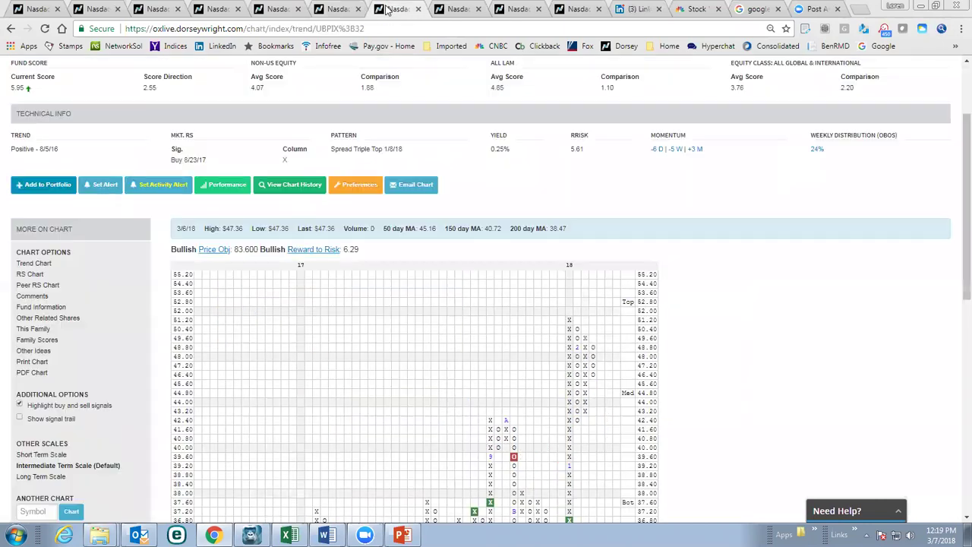
left_click(455, 9)
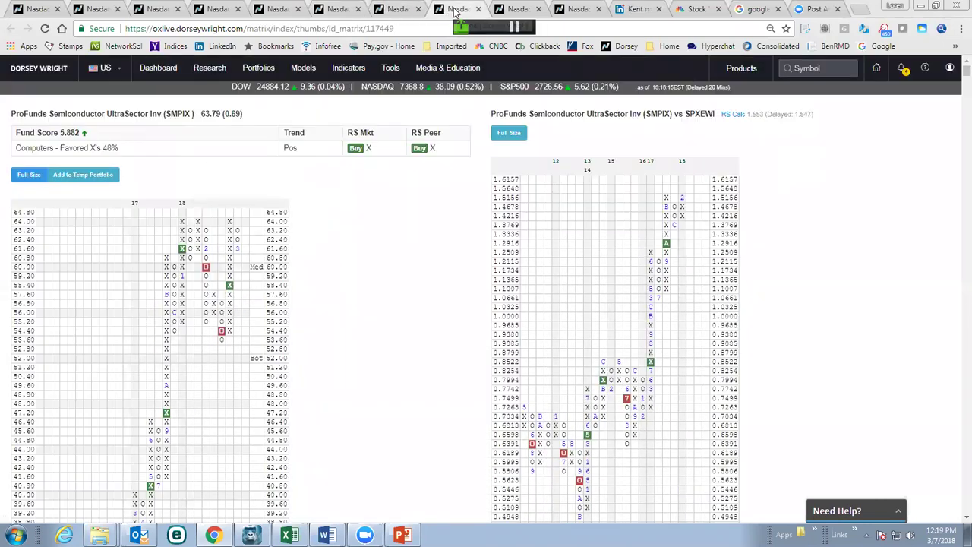
- Review the Asset Class Group Scores graphs and examine the ranked group table by average score
left_click(509, 10)
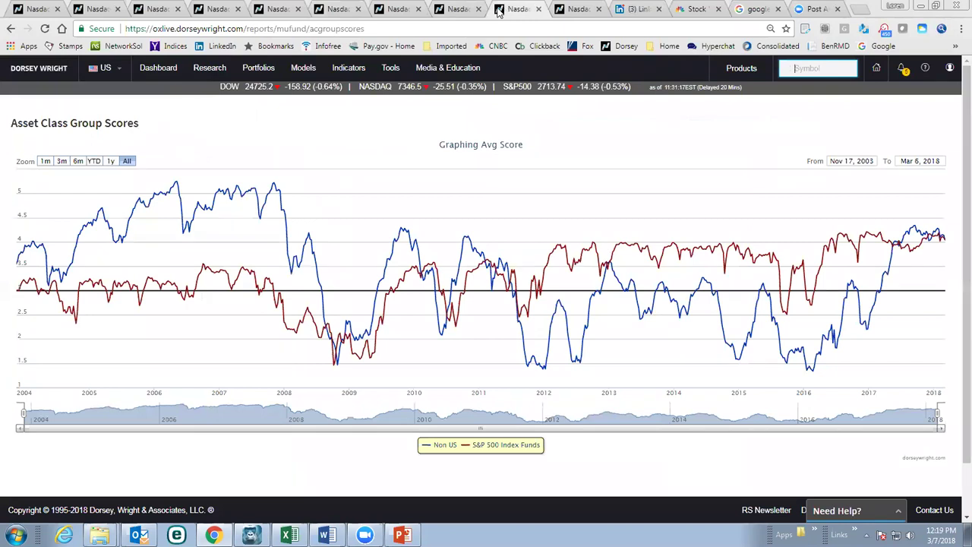
left_click(219, 9)
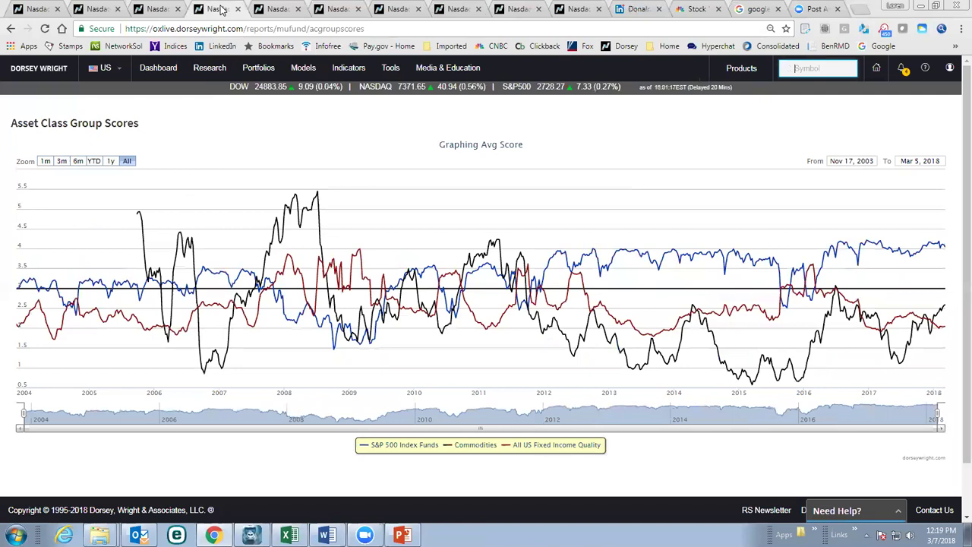
left_click(165, 9)
left_click_drag(956, 308, 955, 160)
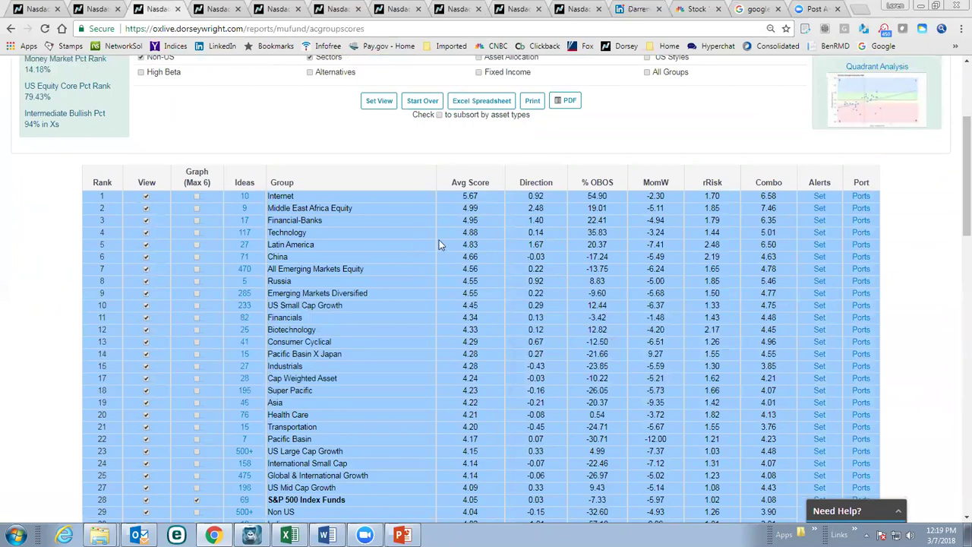
scroll(409, 252, "down", 1)
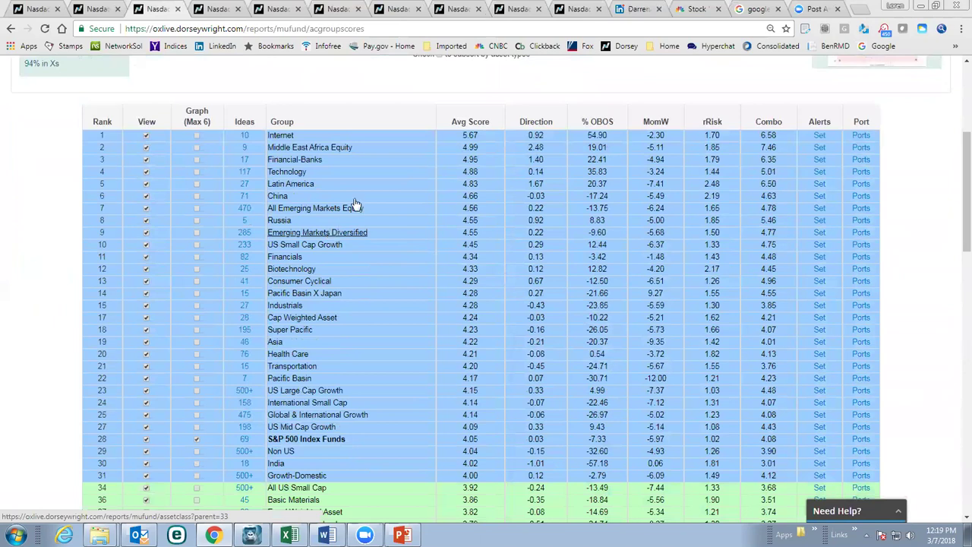
- Review the D.A.L.I. asset class rankings and return to the ProFunds 4.0 matrix
left_click(98, 9)
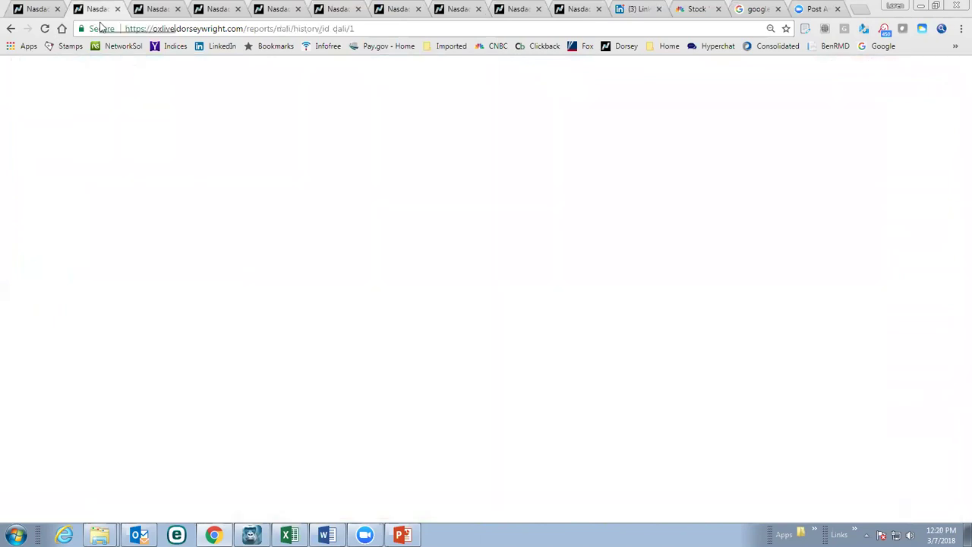
left_click(38, 9)
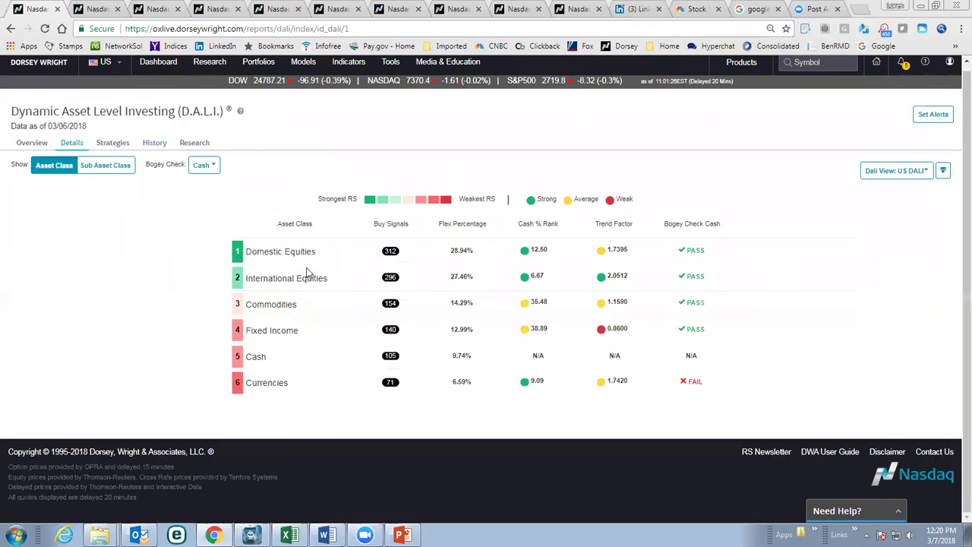
left_click(159, 10)
left_click(281, 9)
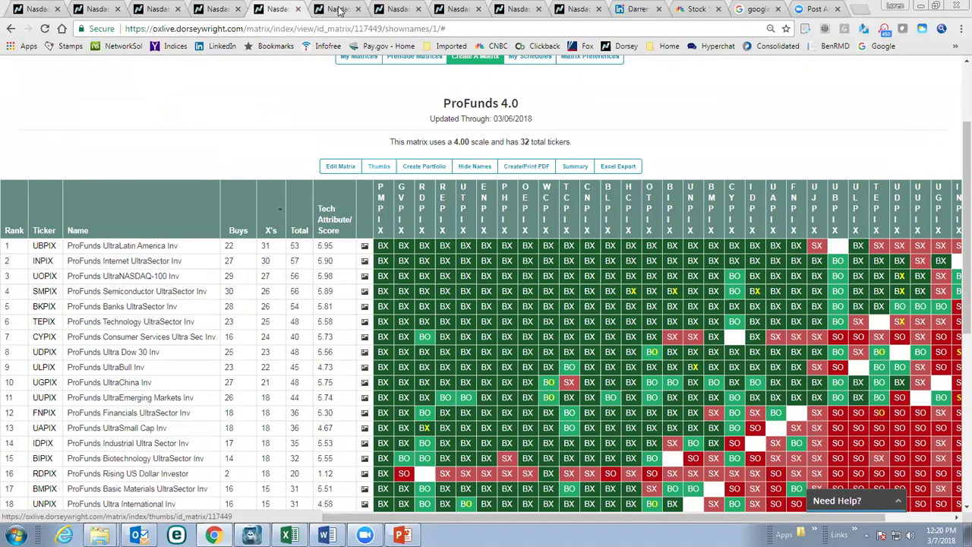
- Revisit the SMPIX thumbnails and UBPIX trend chart, and bring up the Non US versus S&P 500 Index Funds score graph
left_click(338, 9)
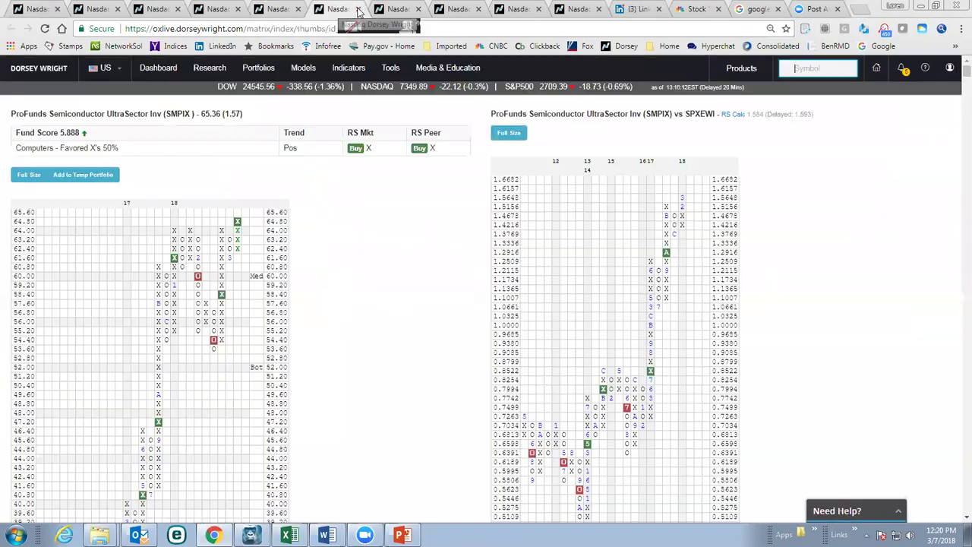
left_click(388, 10)
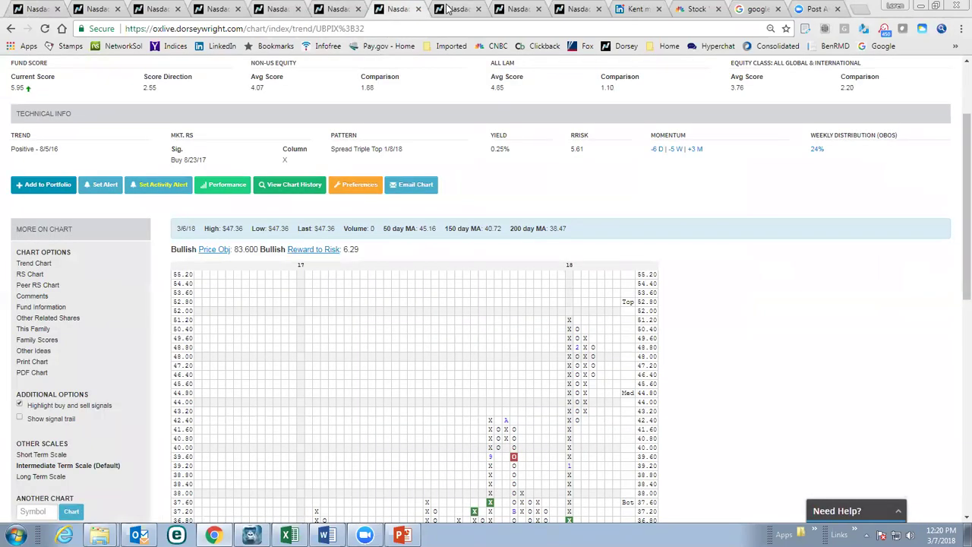
left_click(448, 10)
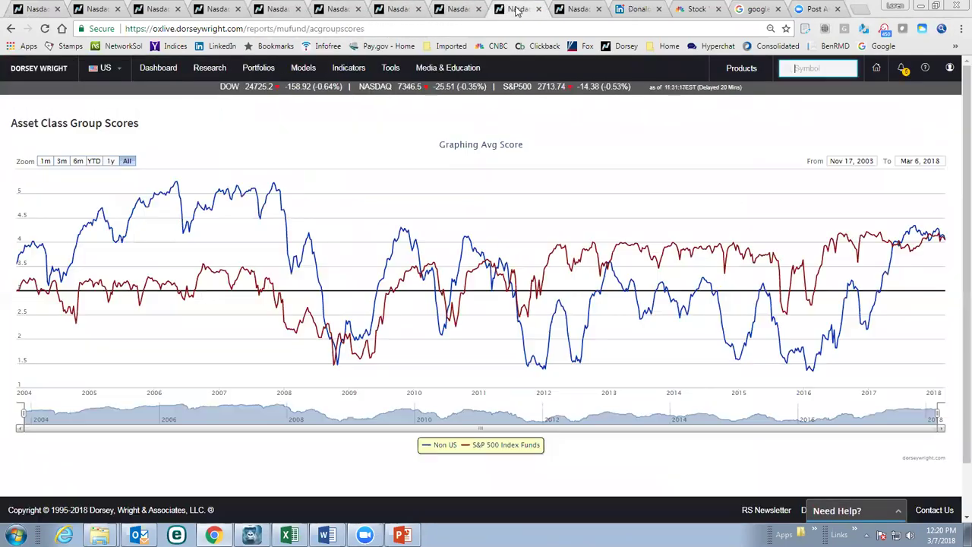
left_click(494, 10)
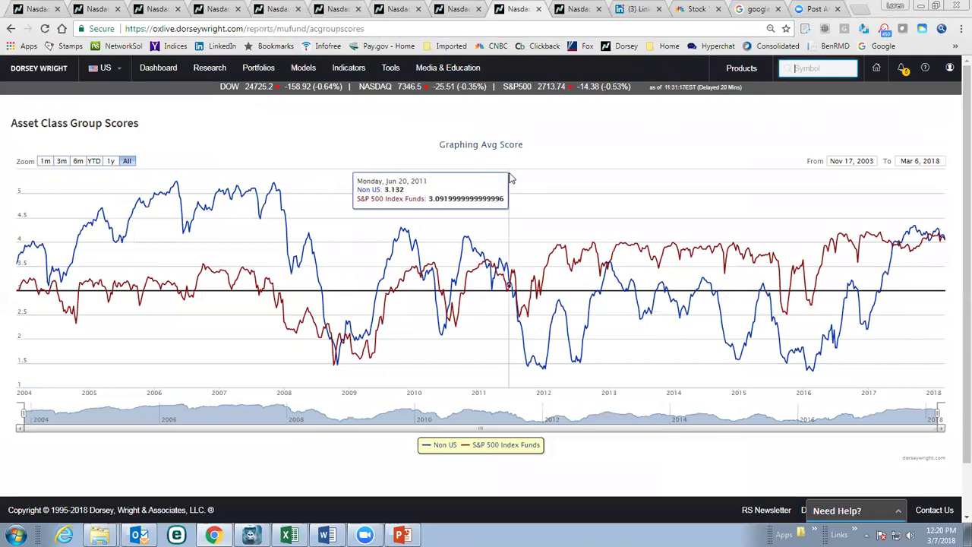